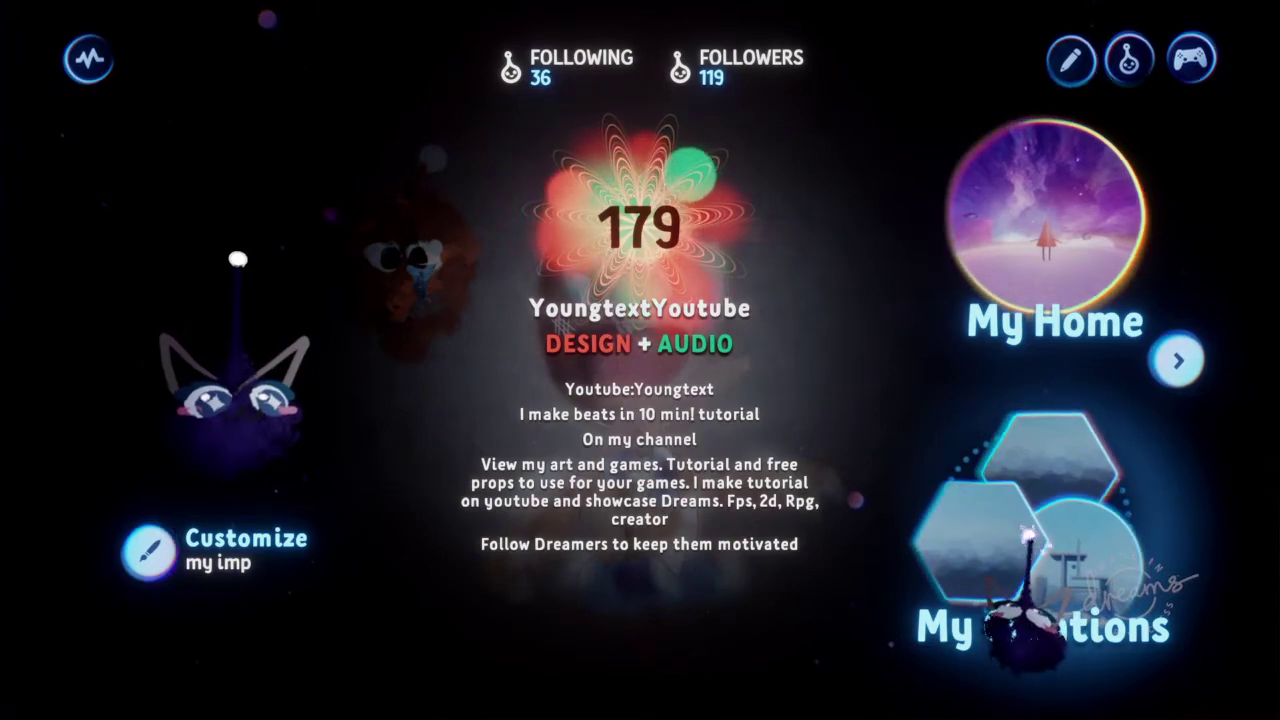
Open the creations collection and start a new scene afresh.
click(1030, 545)
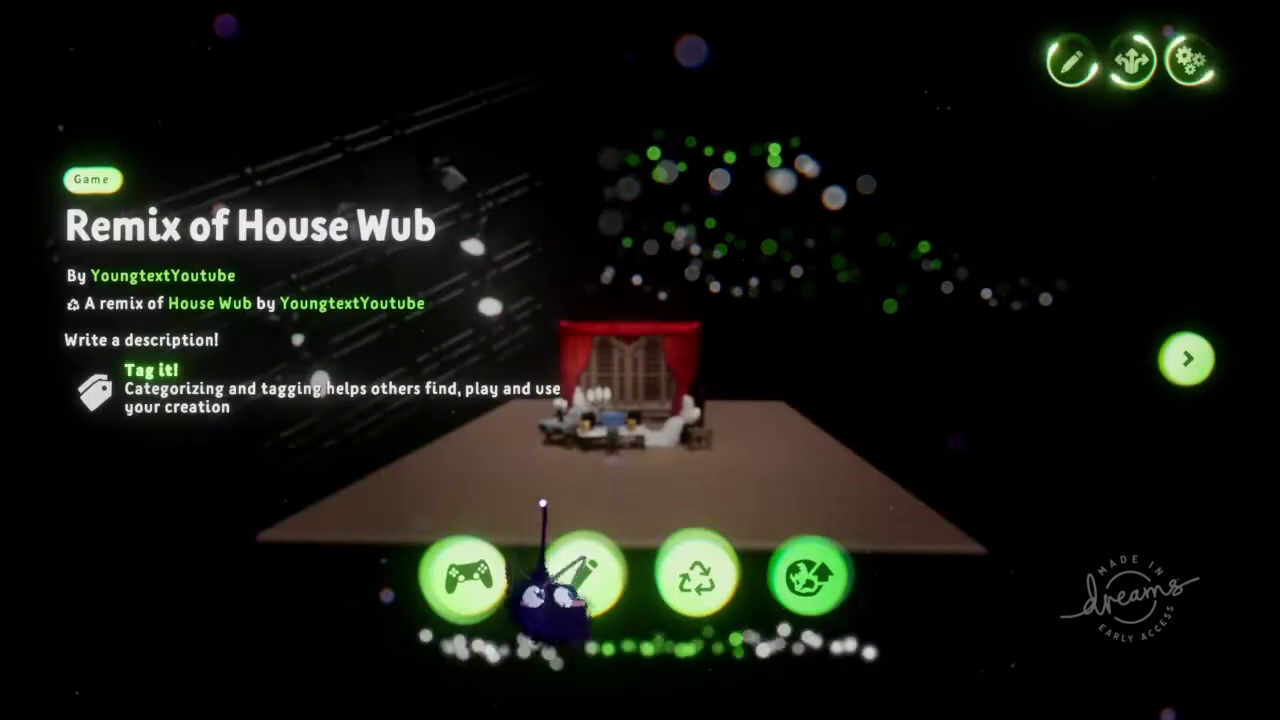
key(Escape)
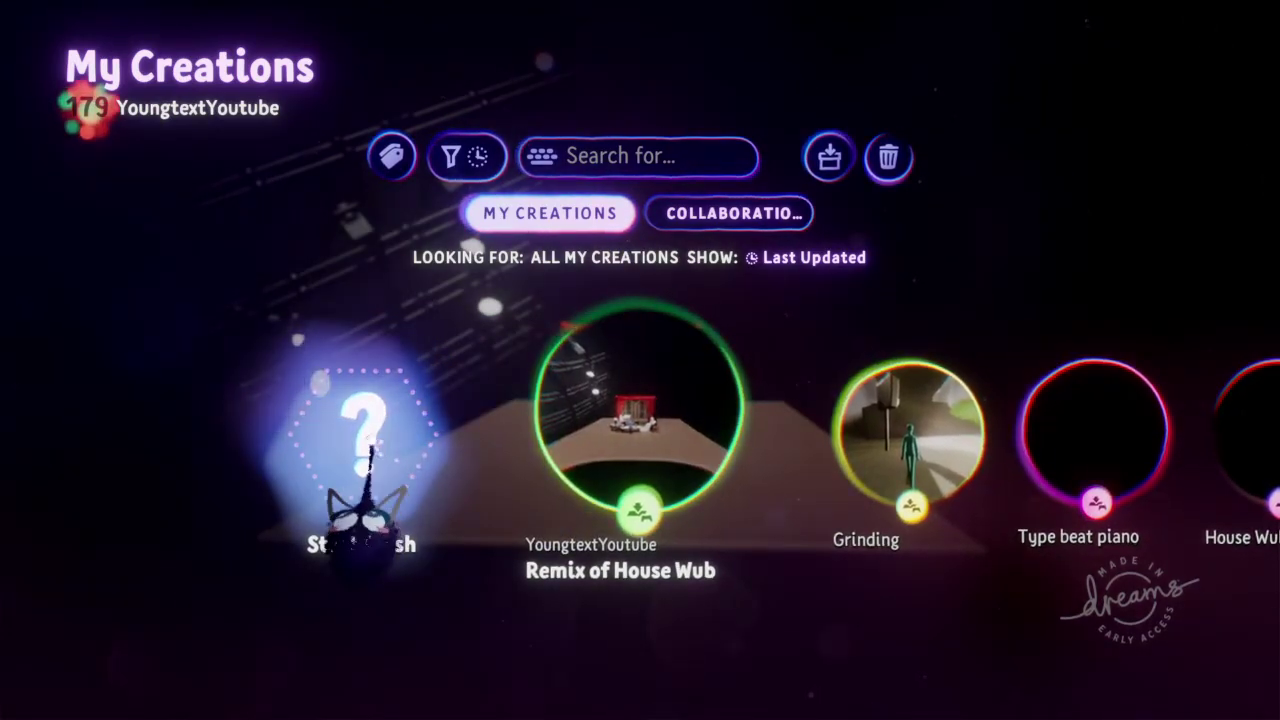
click(360, 425)
click(662, 438)
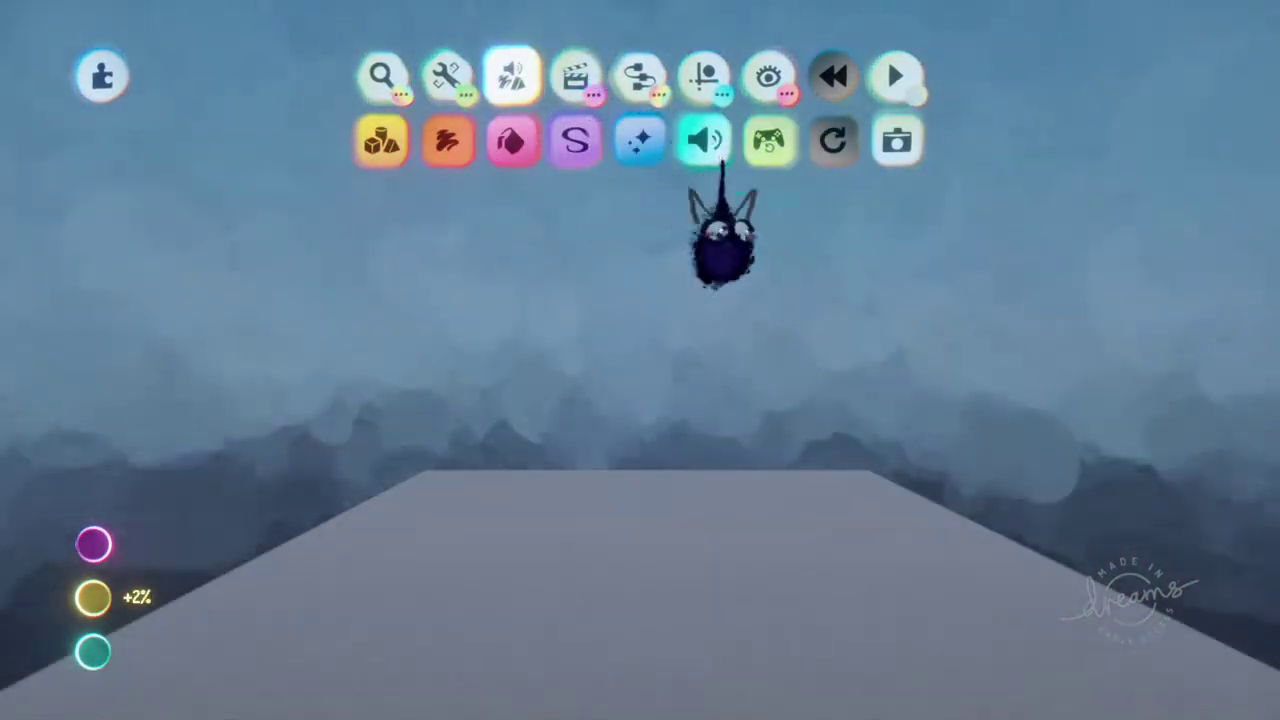
Enter sound mode, find the Vic Vox Bass instrument and place it above the scene floor.
click(703, 132)
click(448, 76)
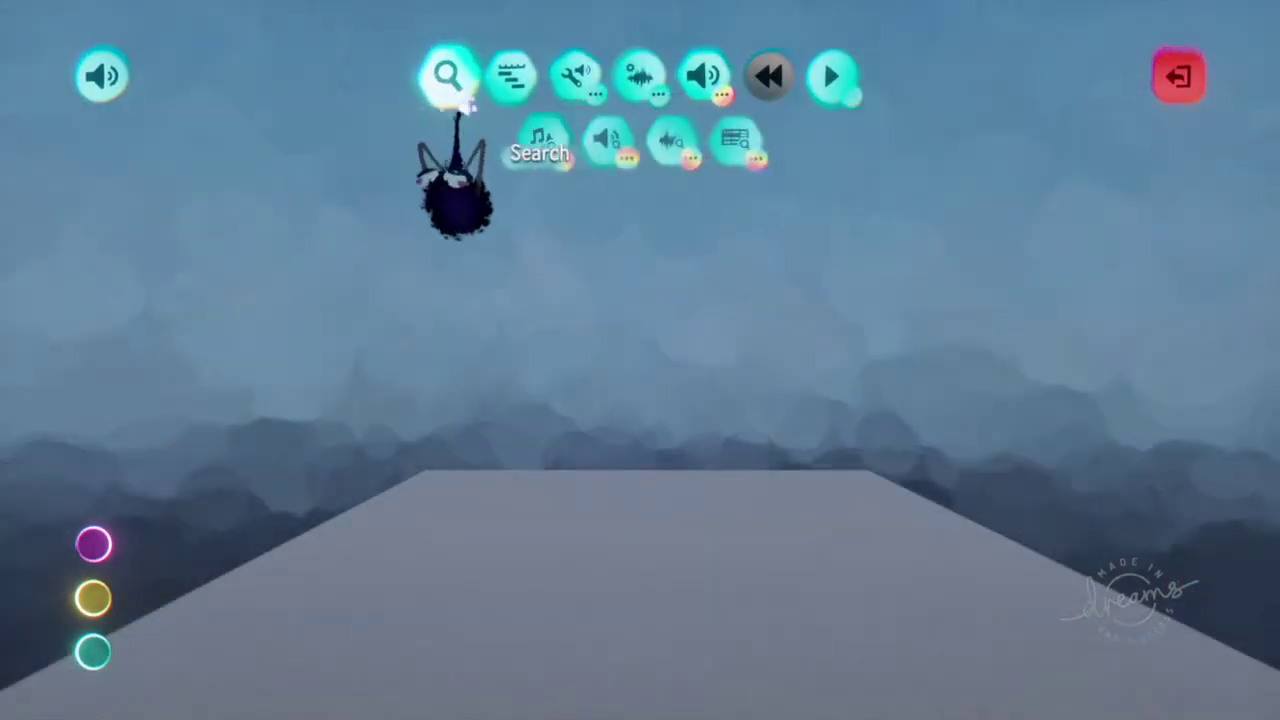
click(543, 137)
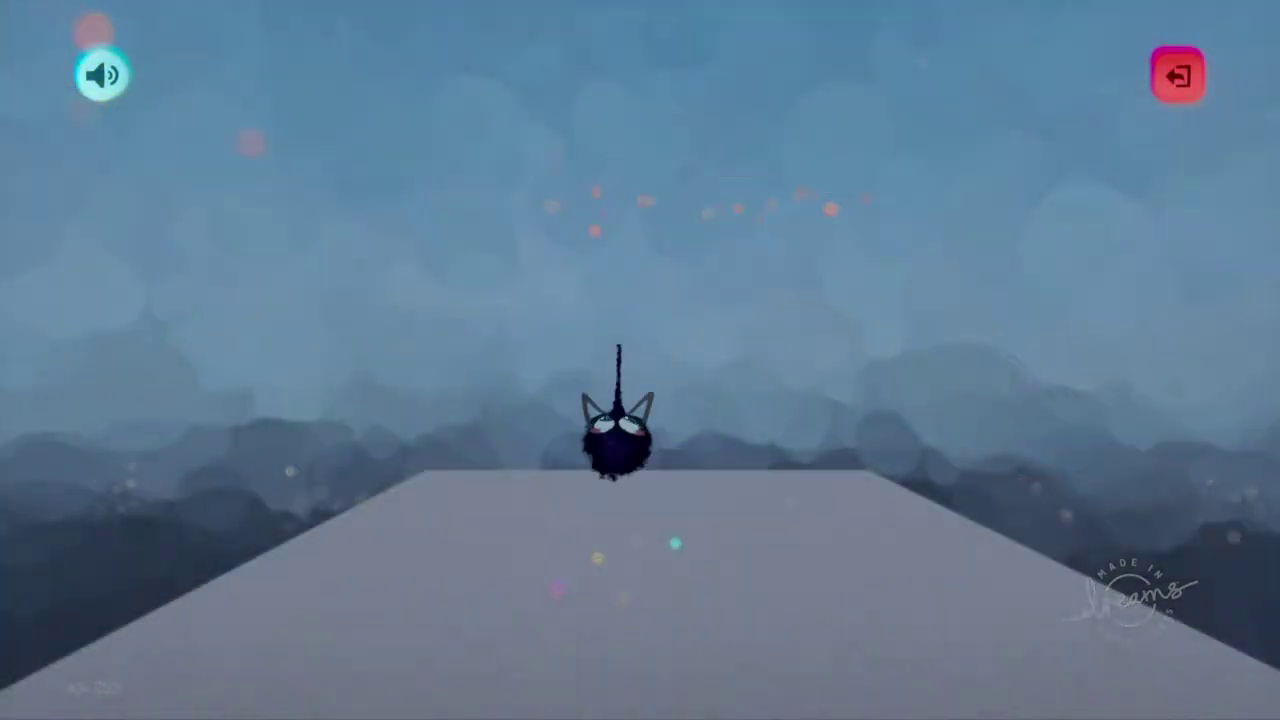
click(619, 302)
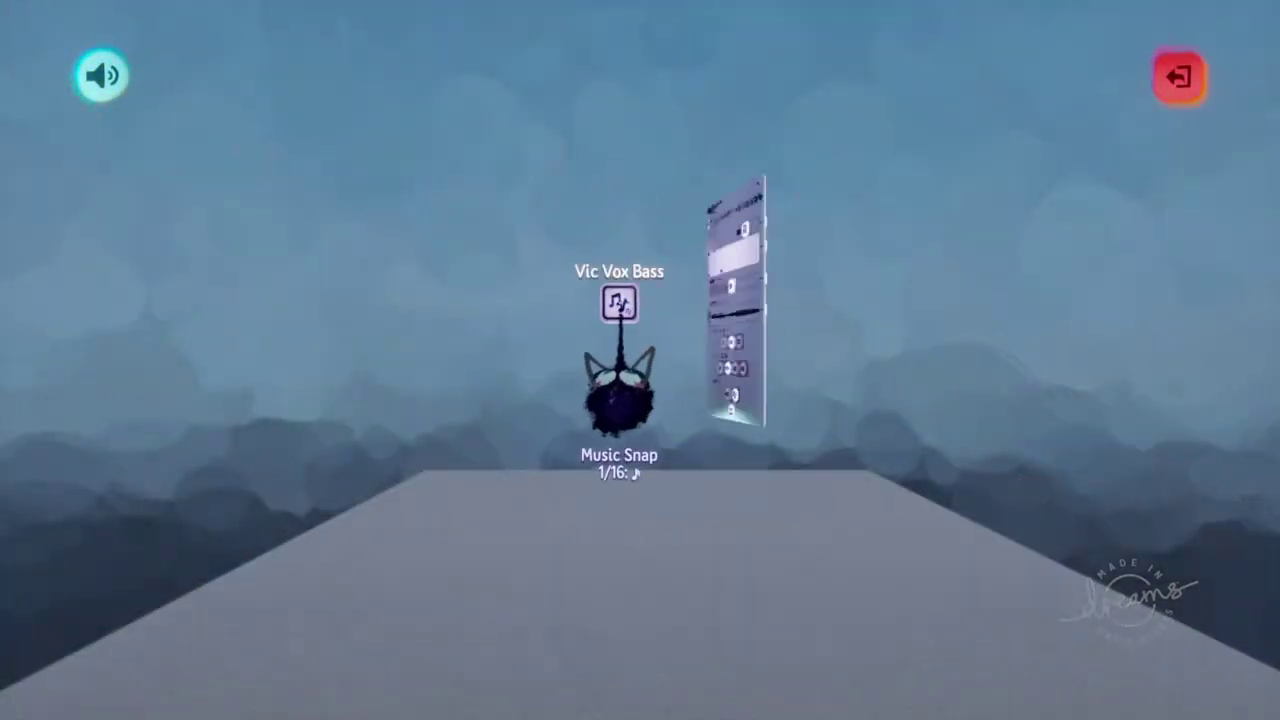
Set the Vic Vox Bass pitch shift to +3 and leave sound mode.
click(774, 96)
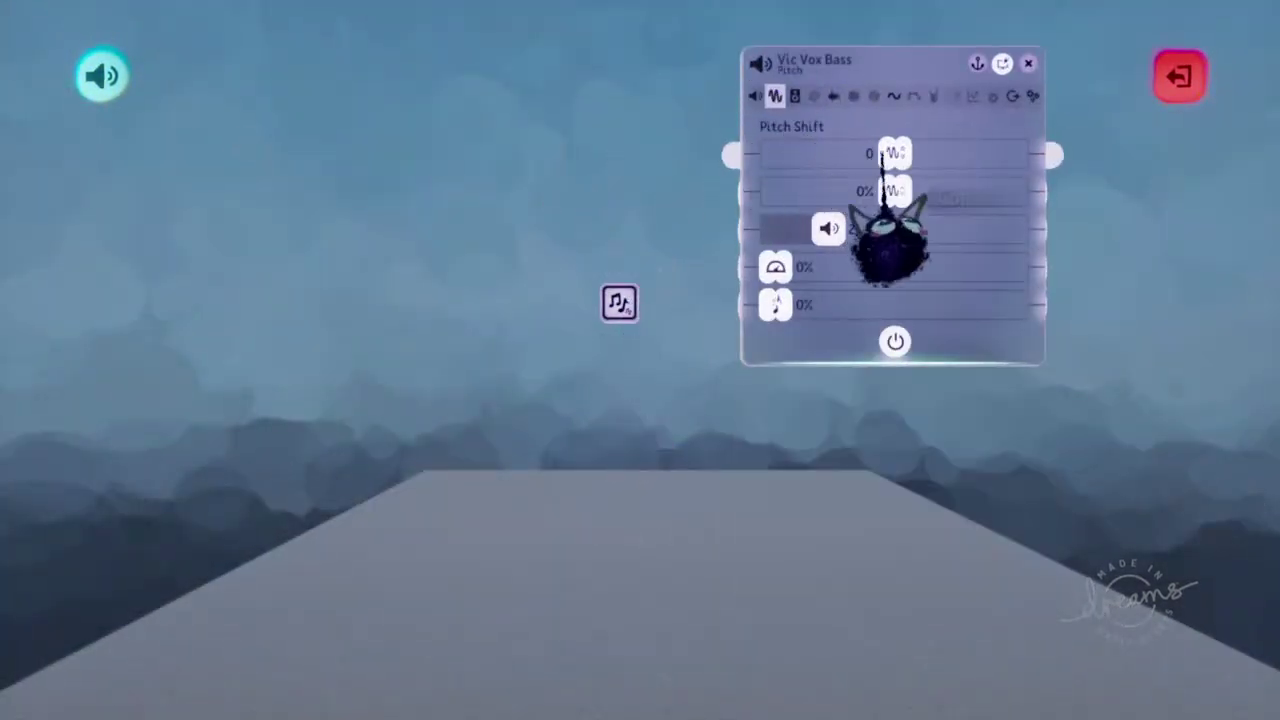
drag(889, 154, 909, 154)
click(1173, 72)
click(1180, 75)
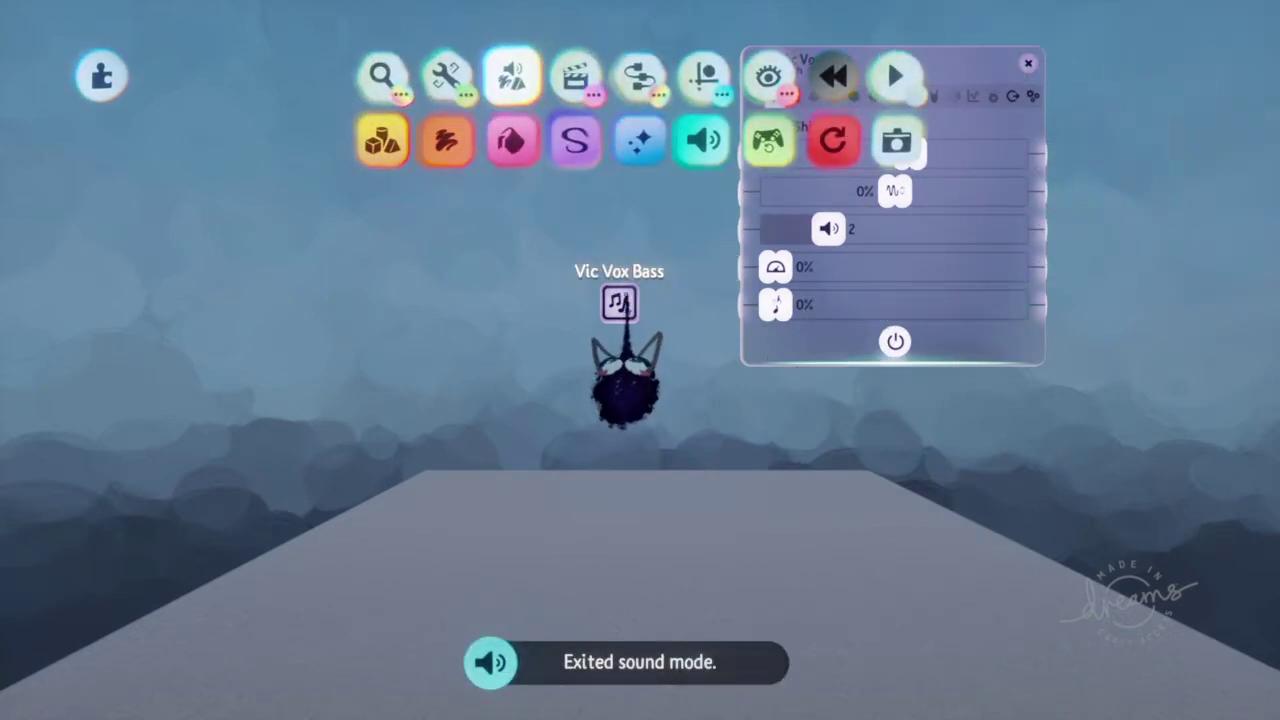
Quick-save the scene and move the Vic Vox Bass settings window lower.
key(Escape)
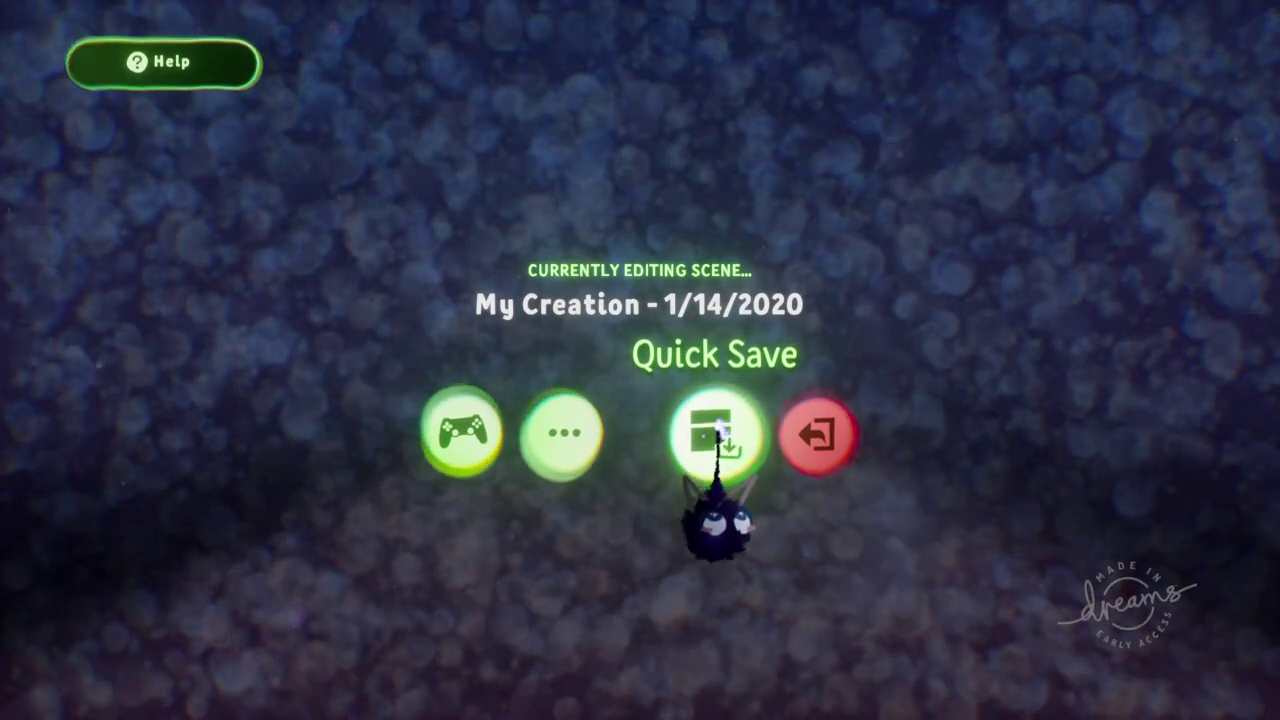
click(716, 428)
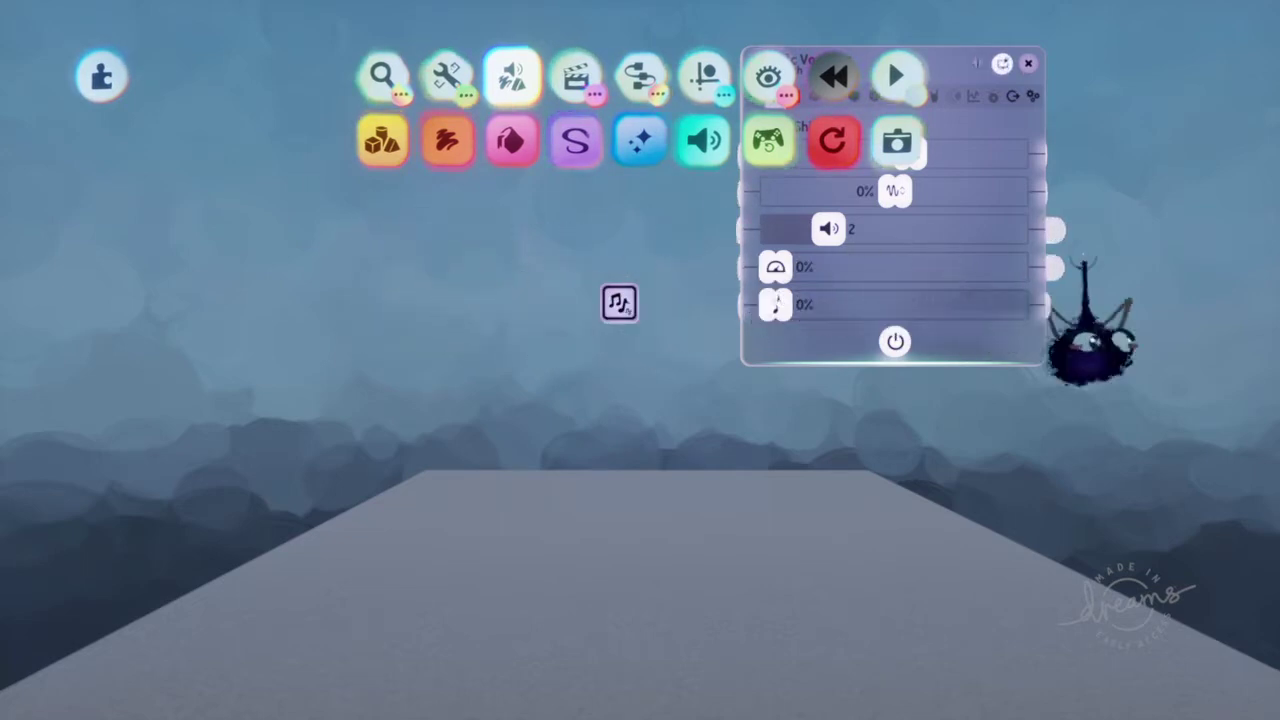
drag(984, 268, 993, 358)
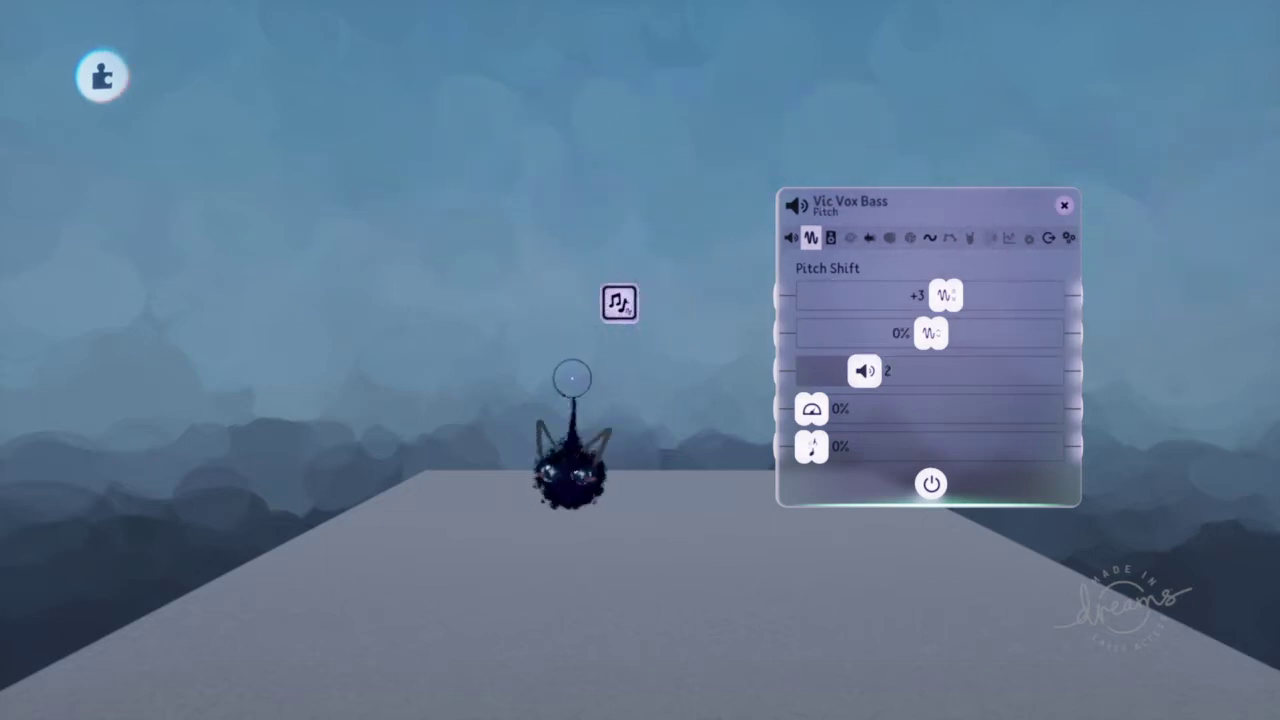
key(Escape)
key(Escape)
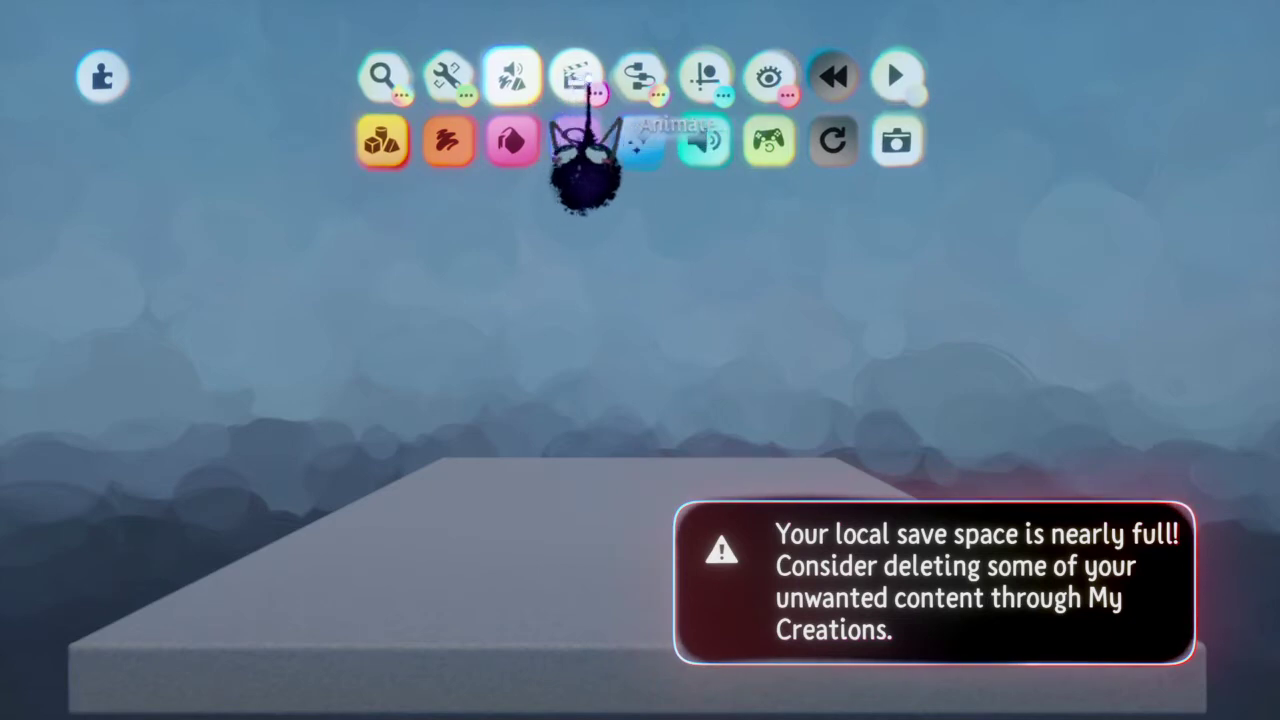
Return to sound mode, record a sound with the microphone and place its gadget above the floor.
click(703, 140)
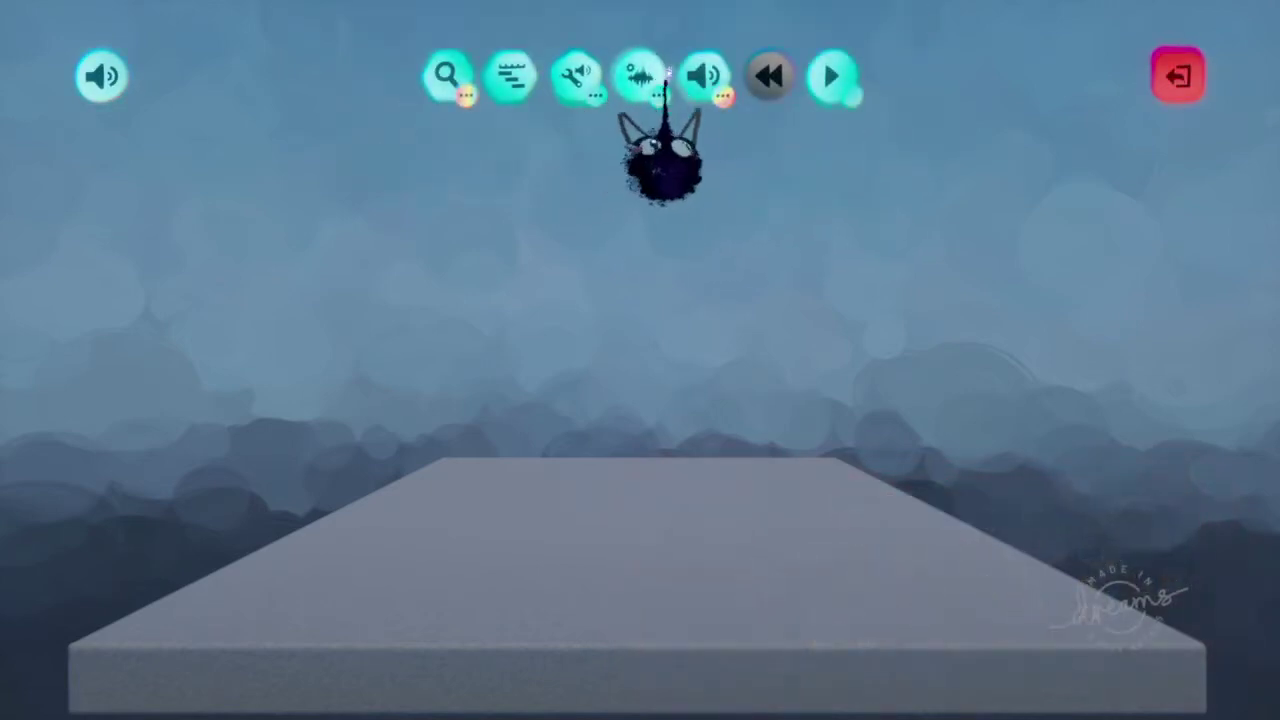
click(703, 75)
click(507, 76)
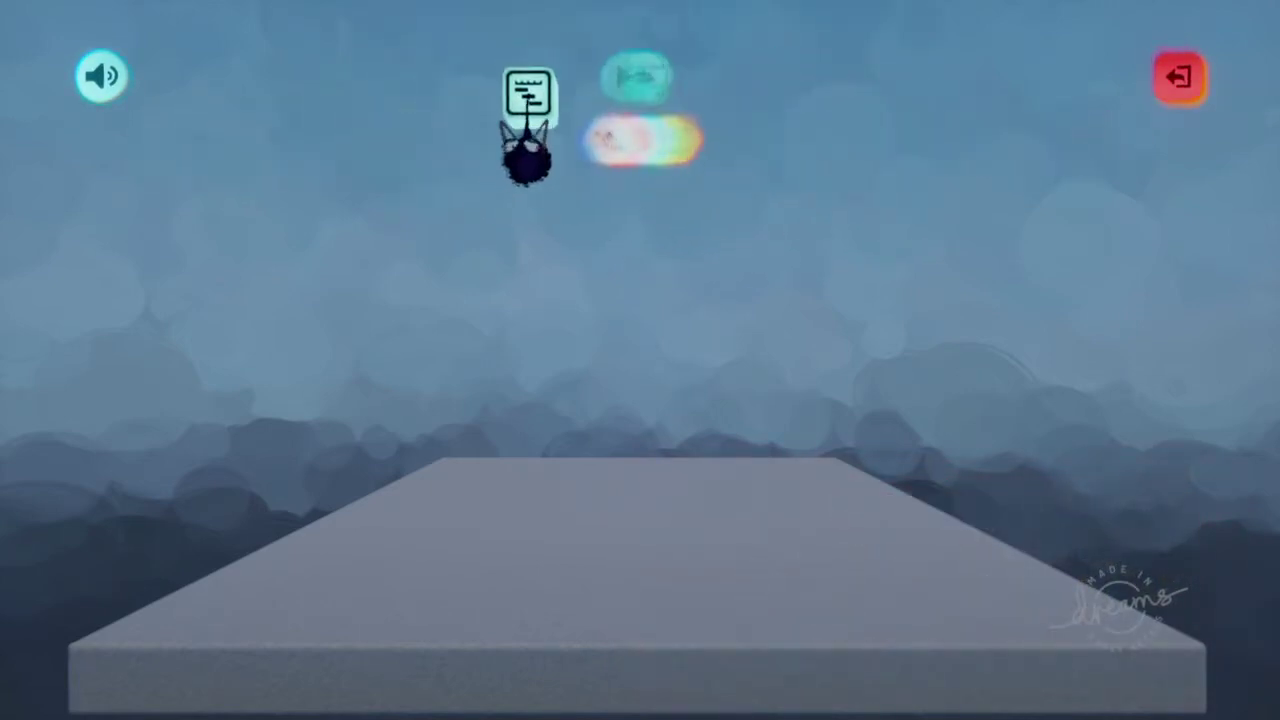
click(578, 77)
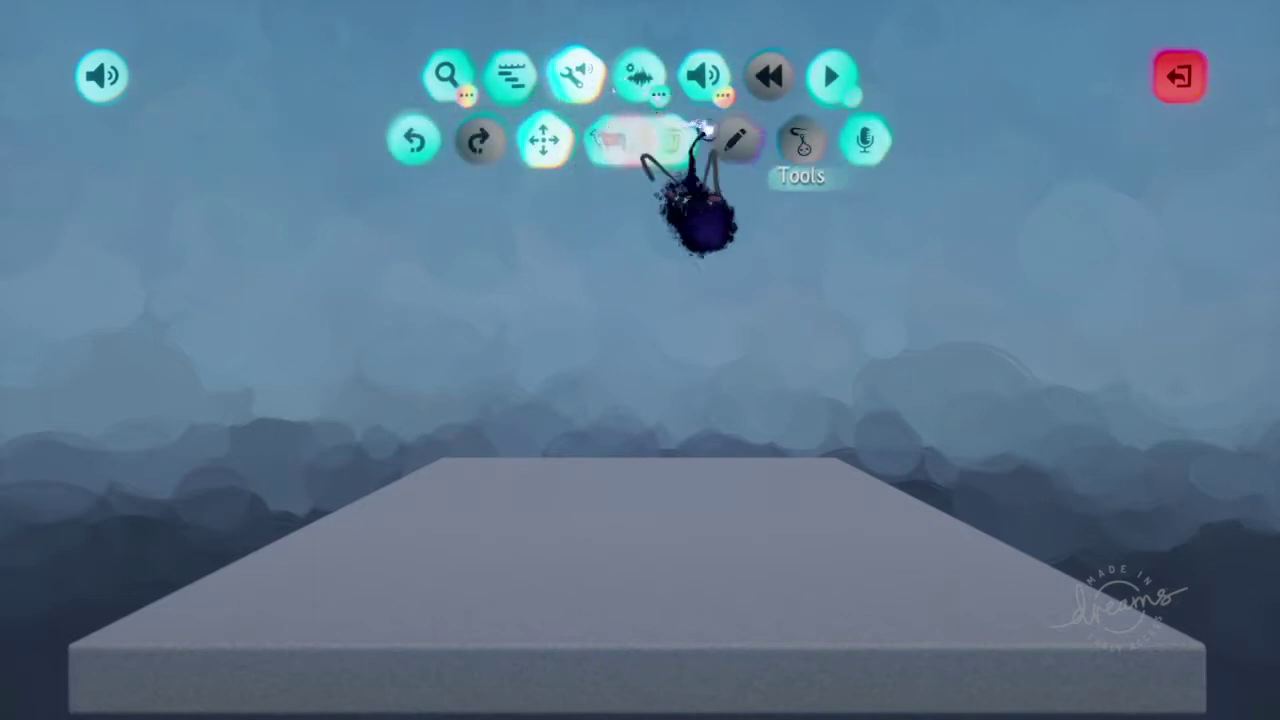
click(870, 146)
scroll(683, 316, up, 2)
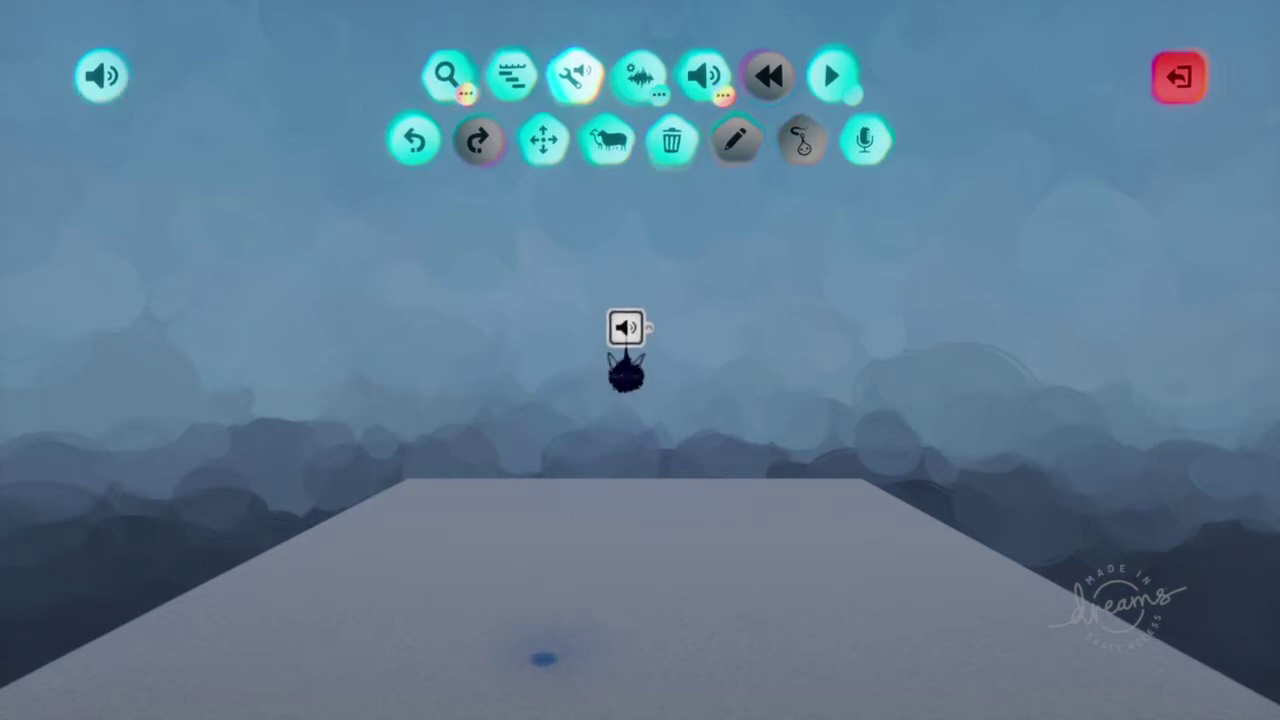
click(628, 372)
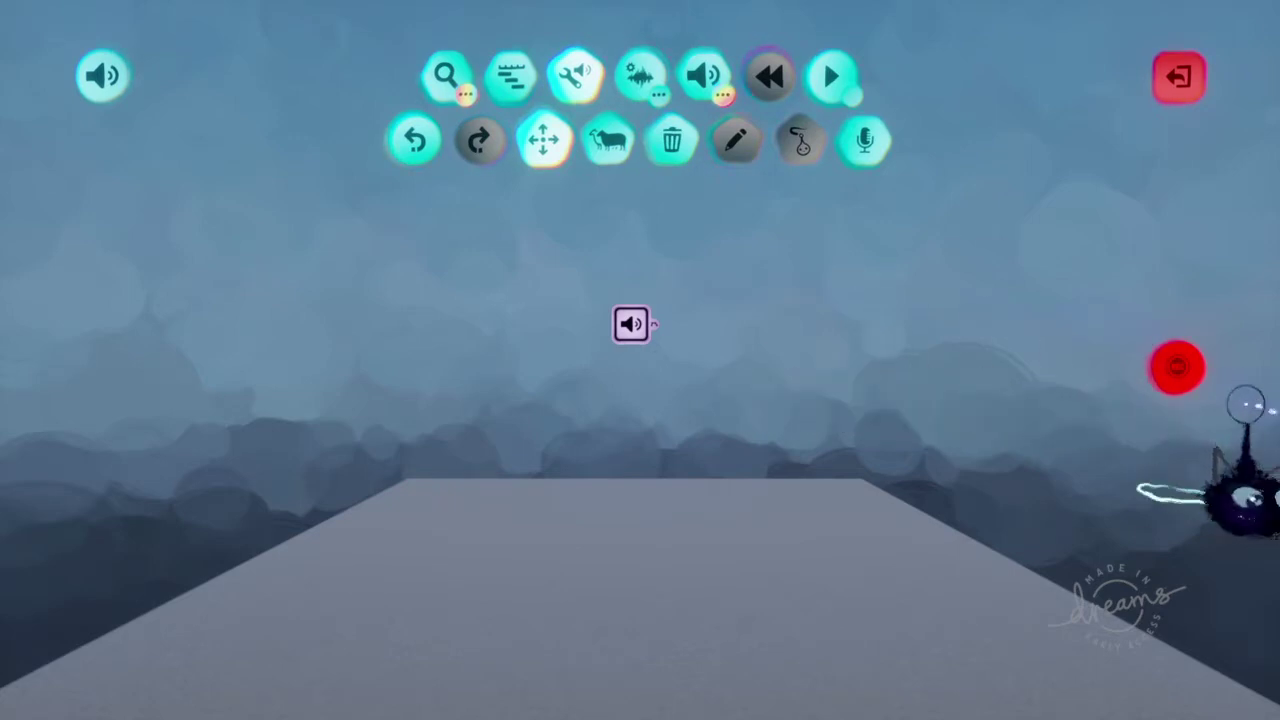
click(1177, 367)
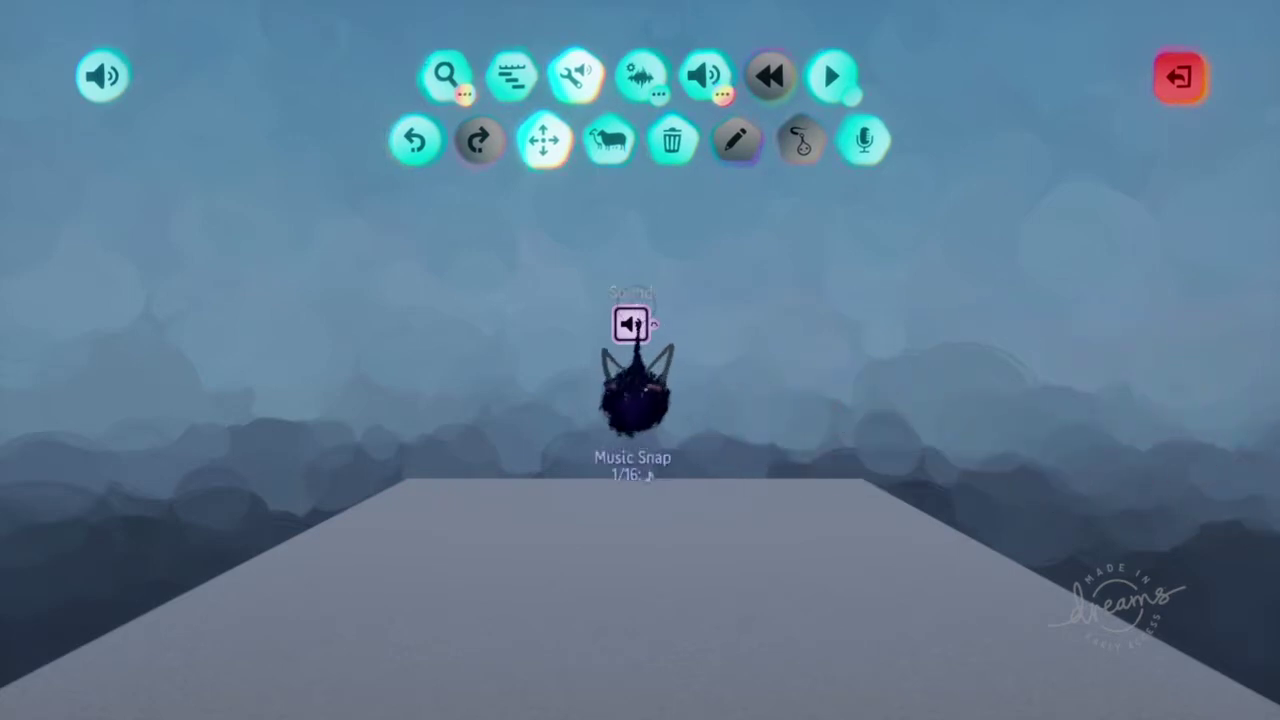
Move the sound's Dynamics Compressor handle to the grid's upper-left corner, and shape its EQ with a slight mid boost and high-frequency cut.
click(631, 324)
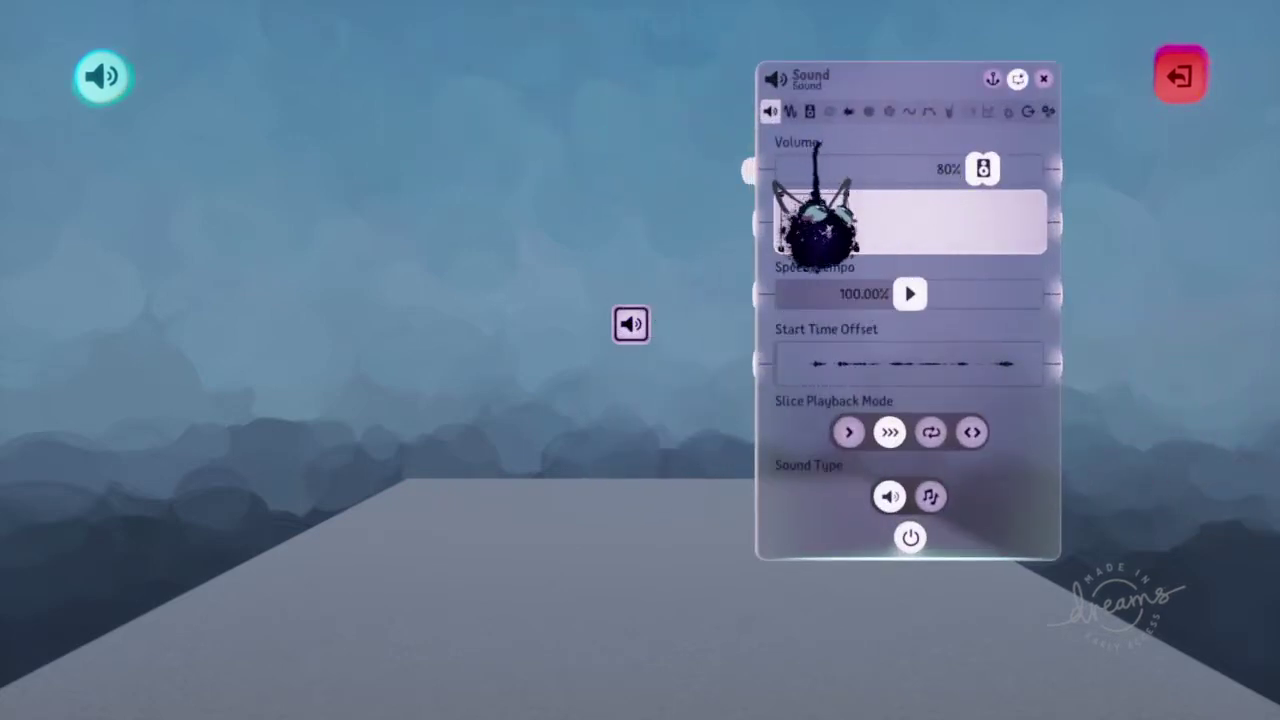
click(1027, 111)
click(1008, 111)
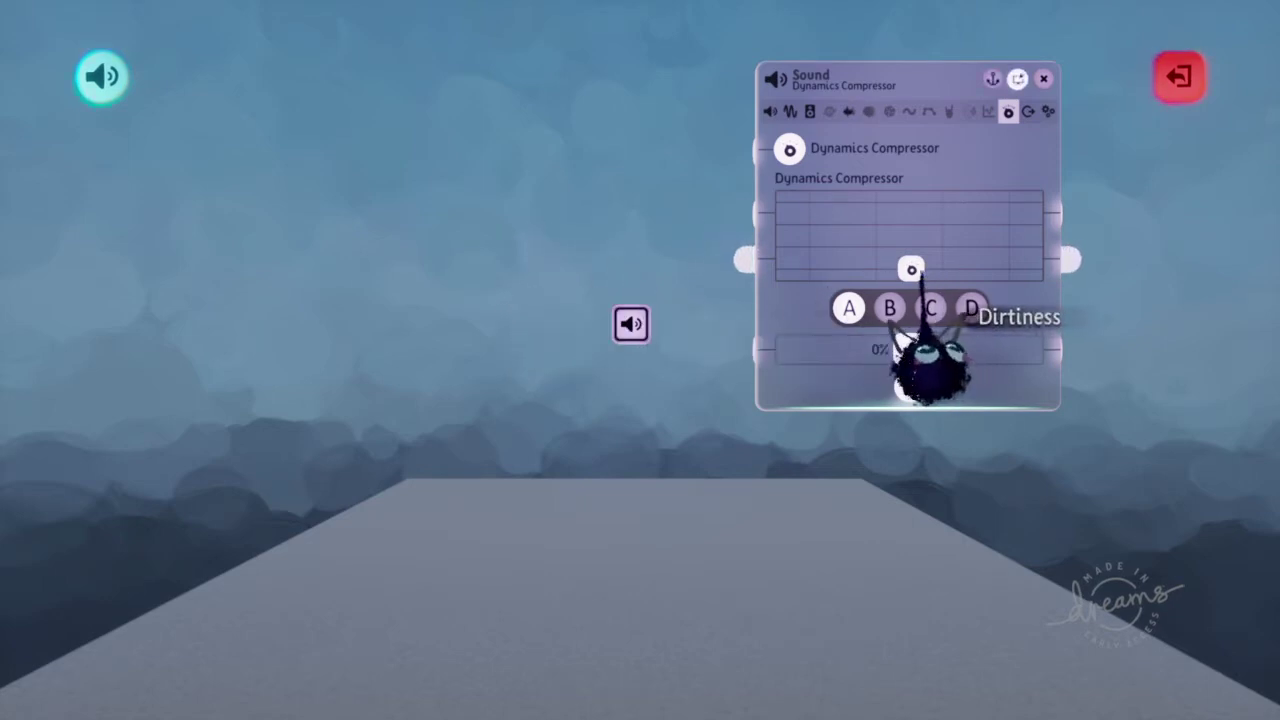
drag(905, 240, 788, 203)
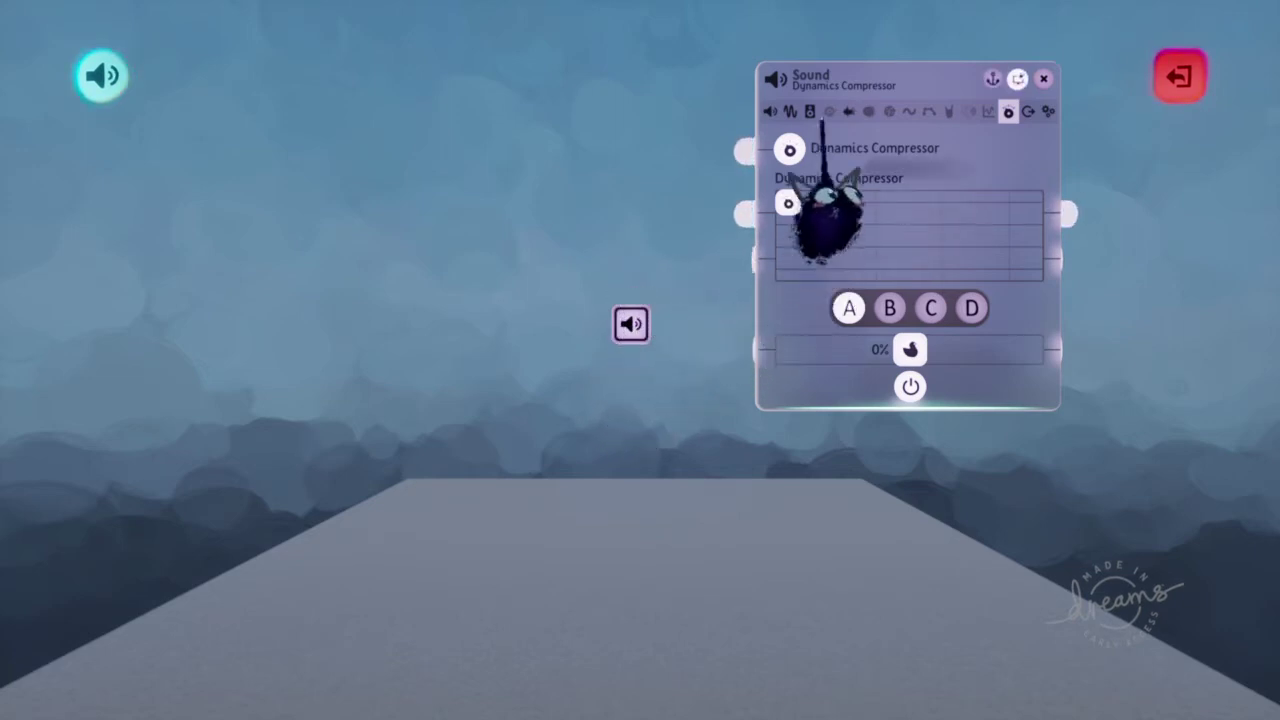
click(988, 111)
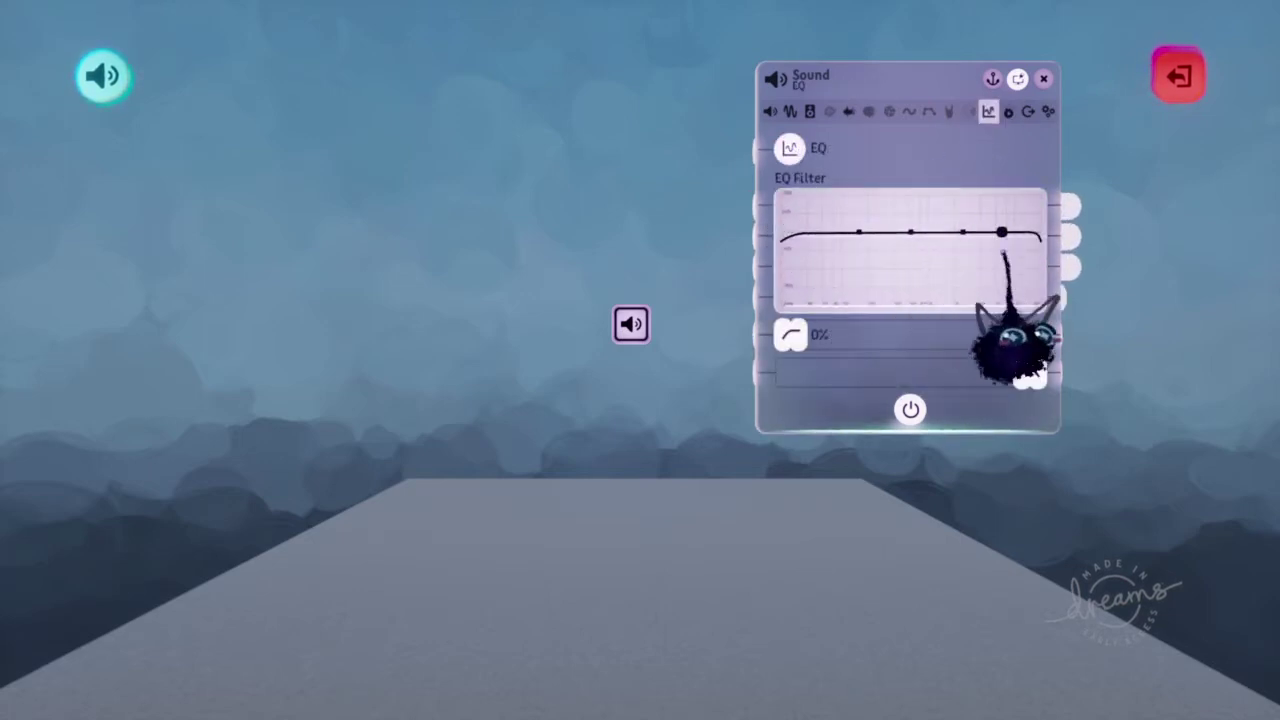
drag(1002, 234, 1007, 245)
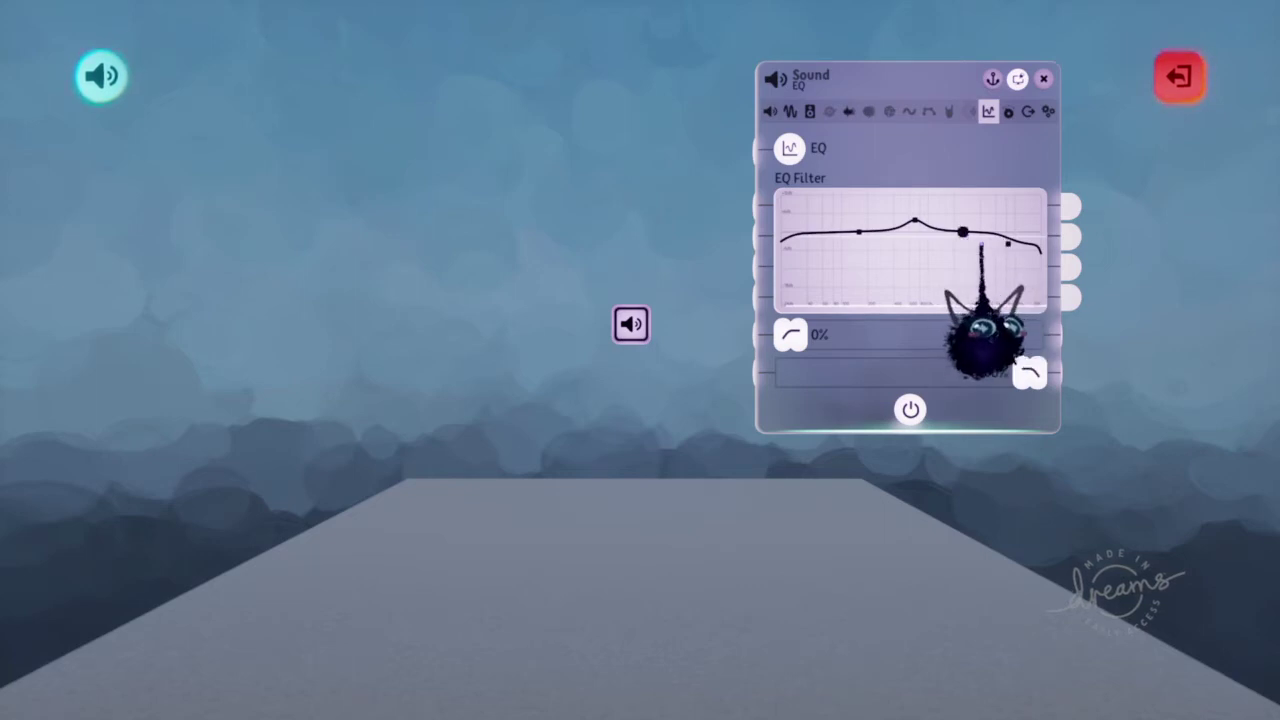
Add a Master Mixer gadget to the scene, above the recorded sound.
key(Tab)
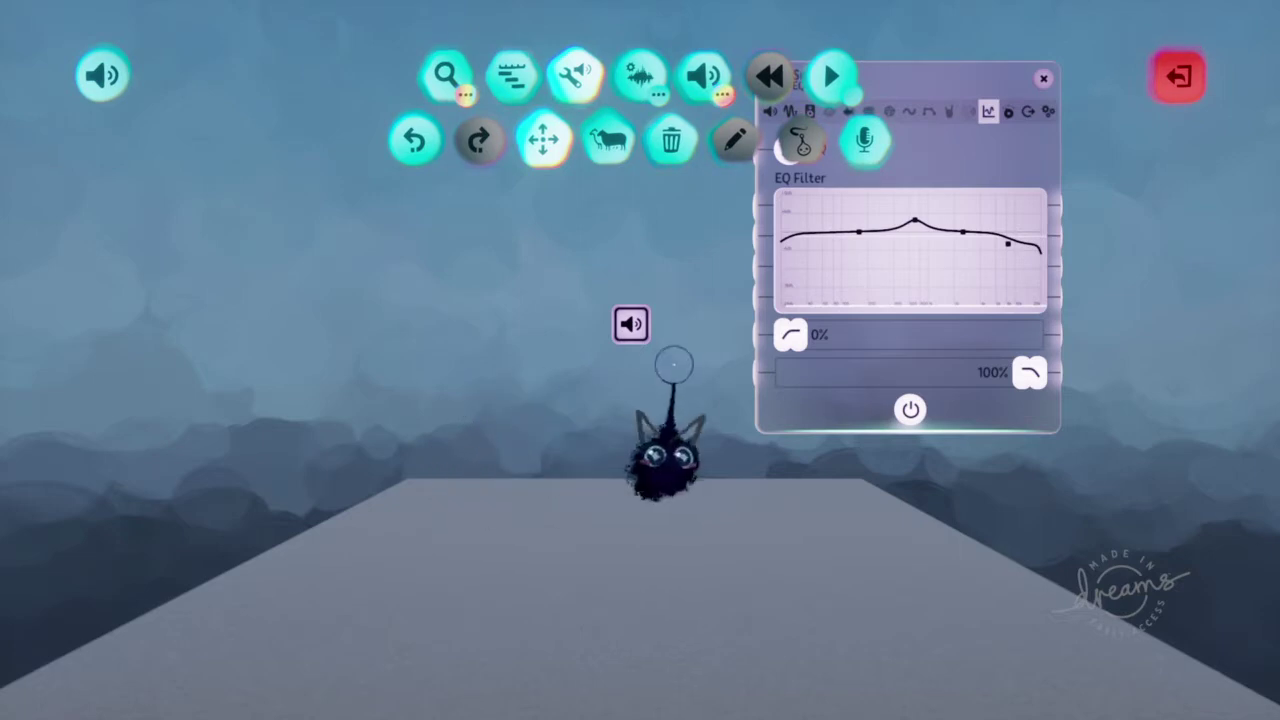
click(703, 75)
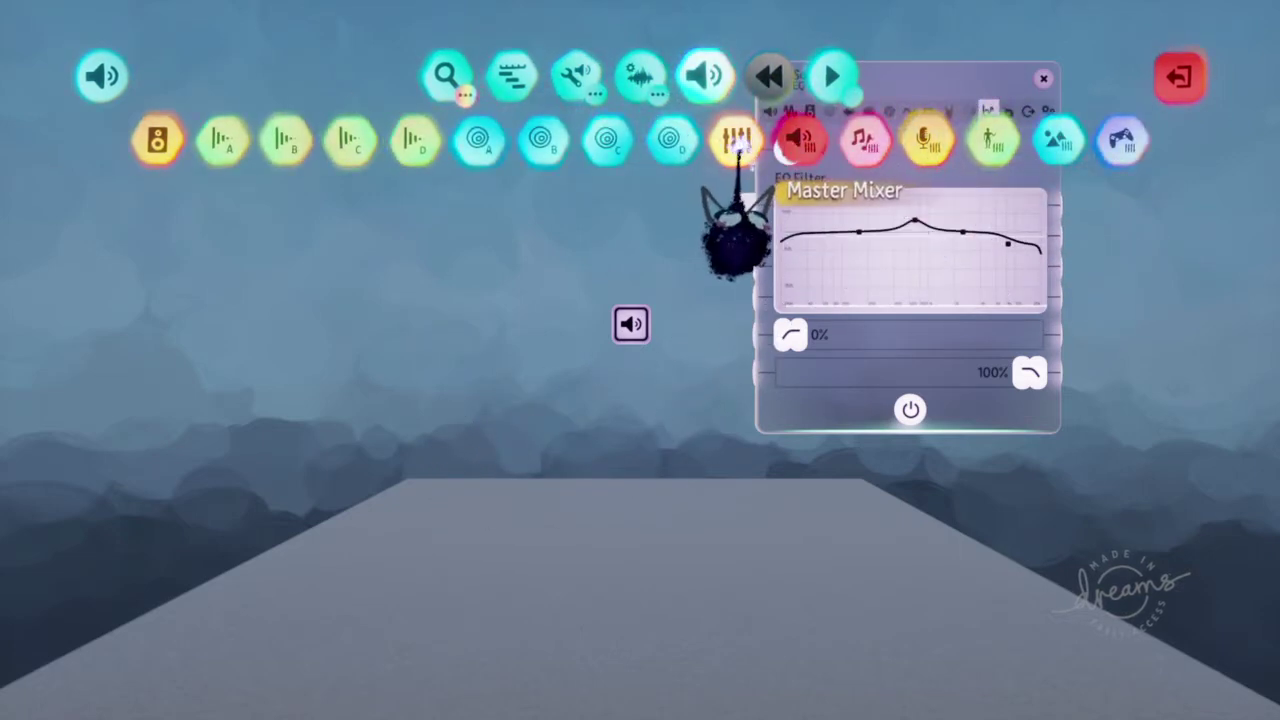
click(737, 145)
click(500, 157)
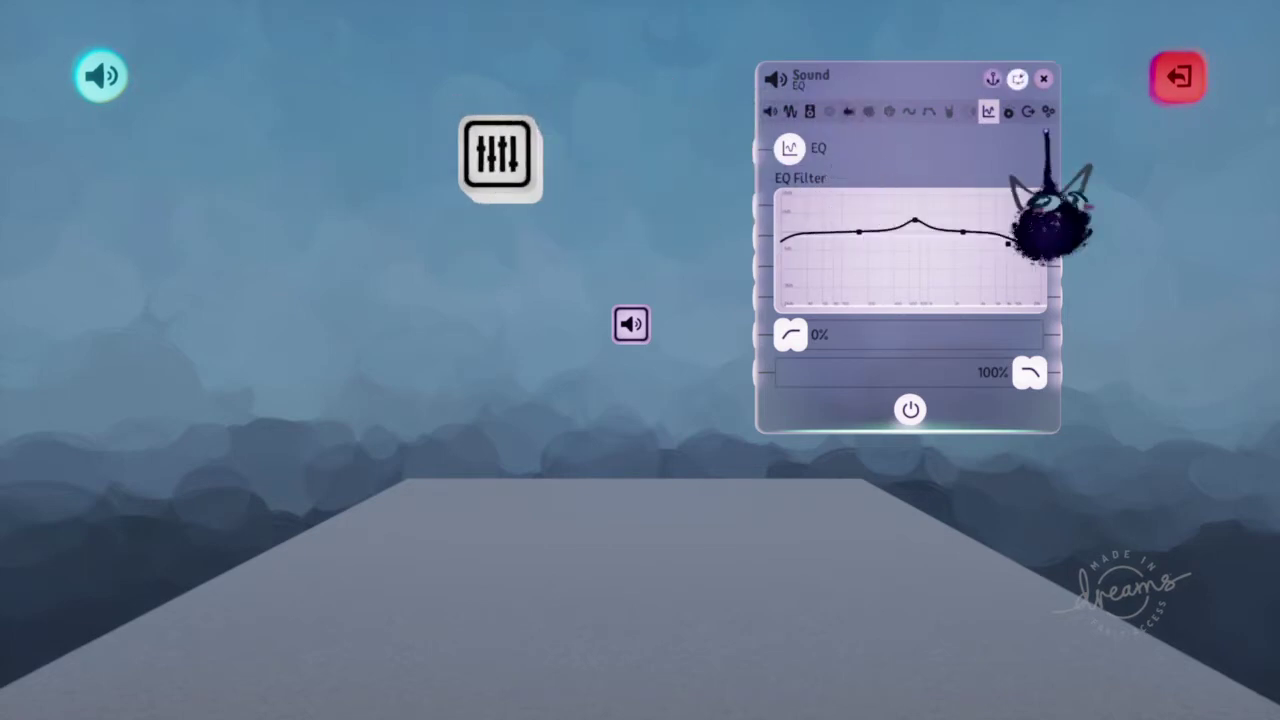
Show the recorded sound's channel options and open the Master Mixer's settings, placing the mixer window clear of them.
click(1026, 111)
click(1047, 111)
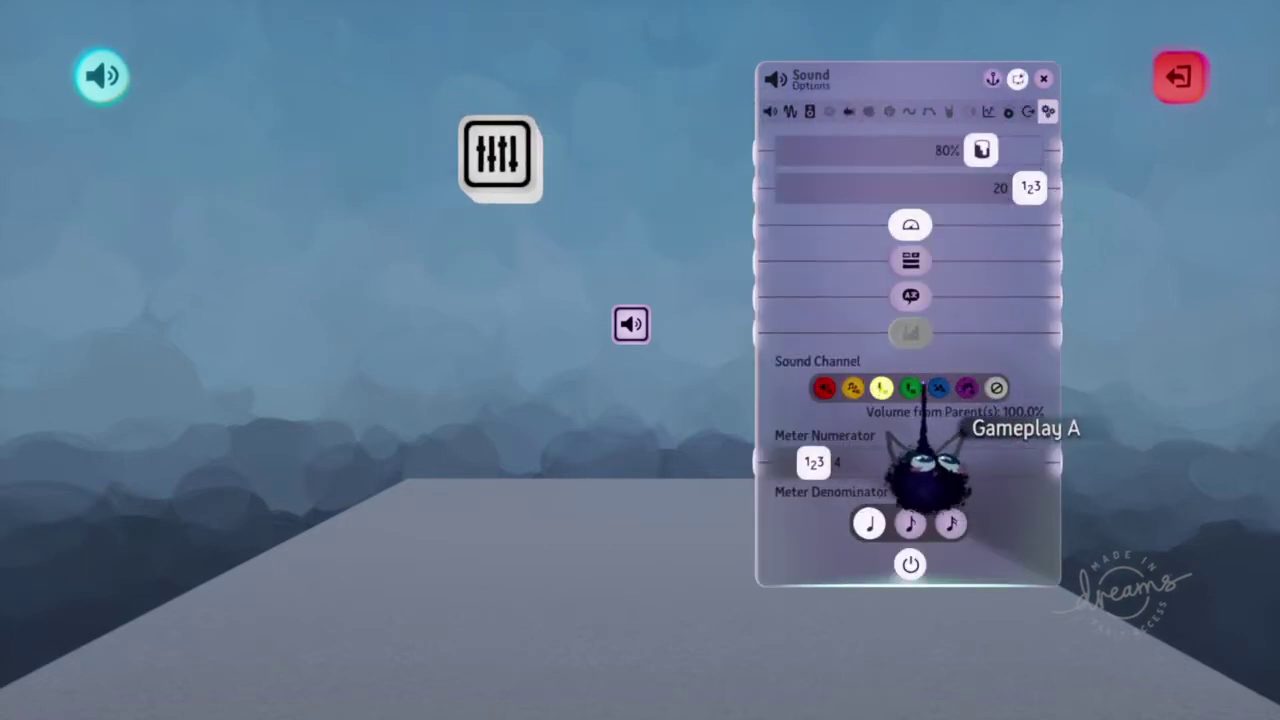
click(500, 160)
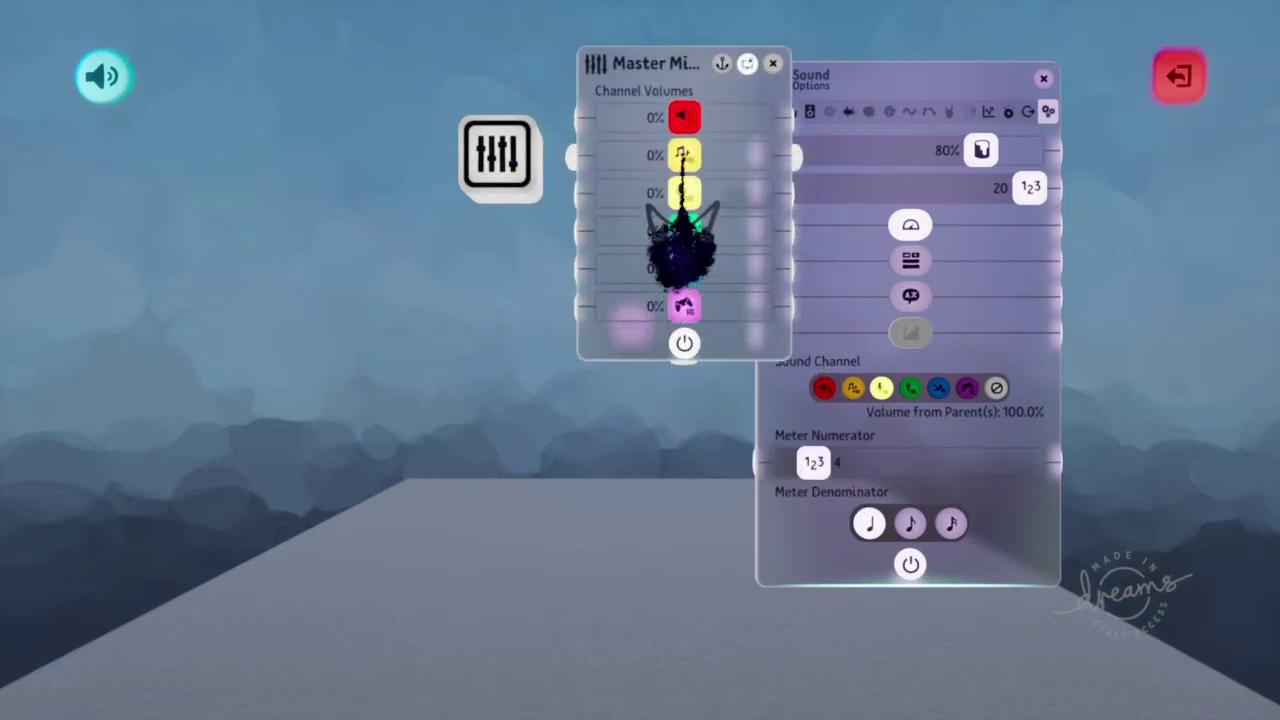
drag(717, 269, 437, 302)
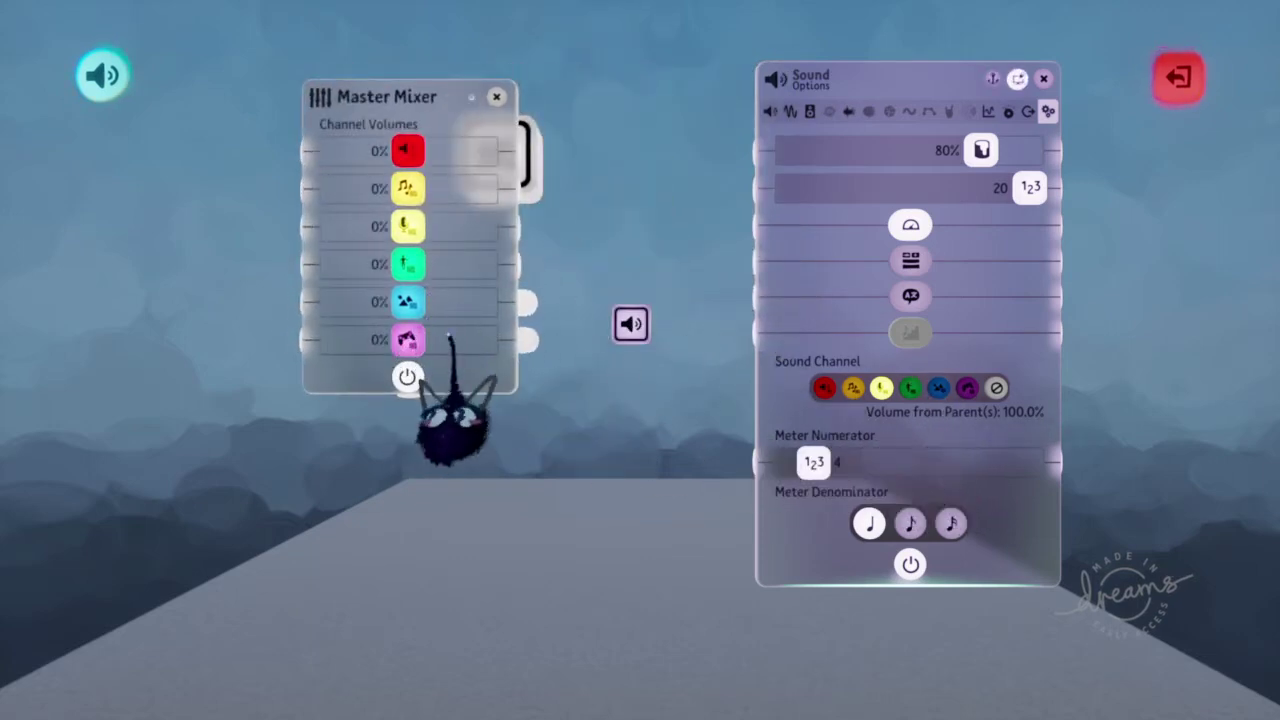
Set the Gameplay channel volume to 54% in the Master Mixer.
drag(407, 342, 426, 342)
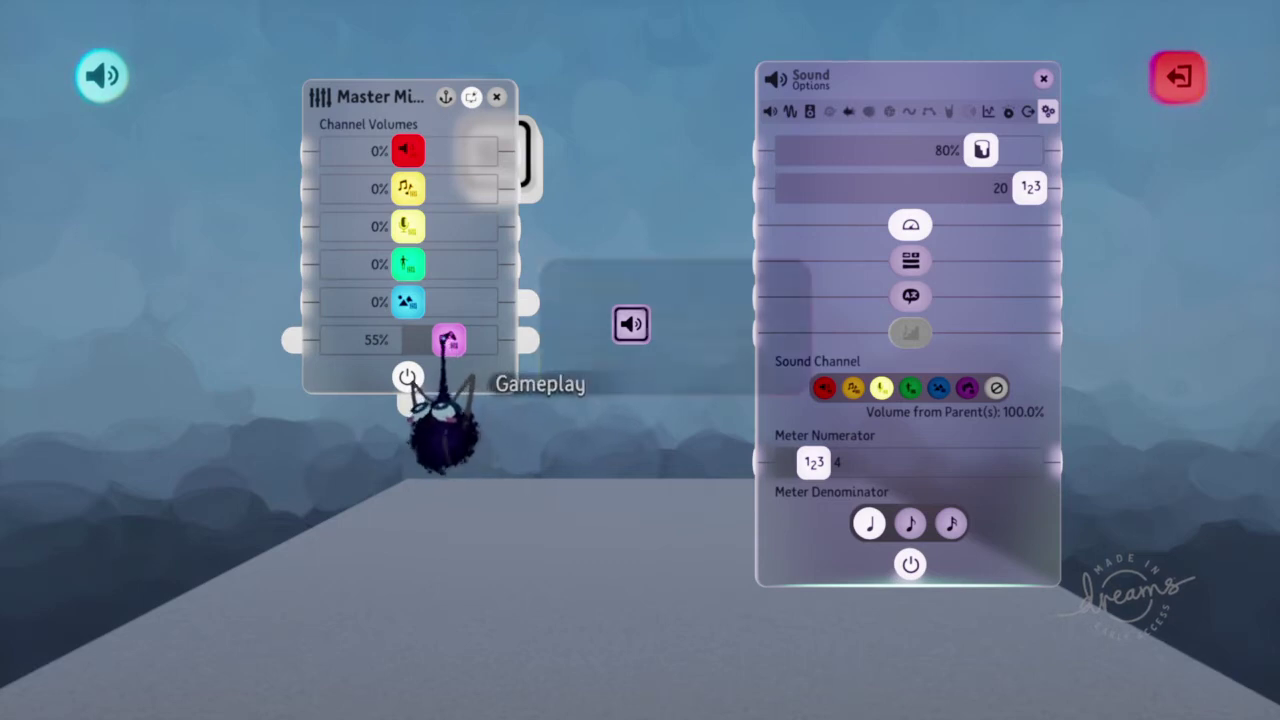
mouse_move(449, 345)
drag(449, 339, 447, 340)
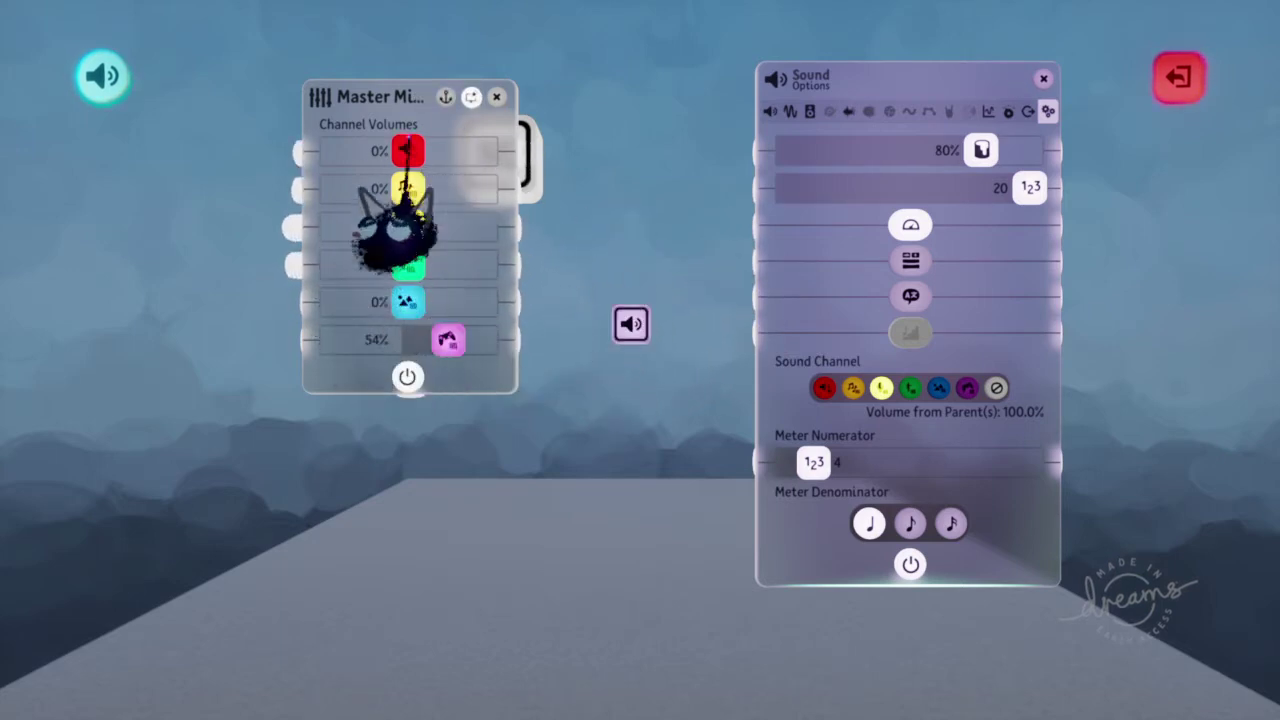
Review the recorded sound's EQ, sound channel options and playback settings, raising its window to show the Sound Type choices.
click(987, 111)
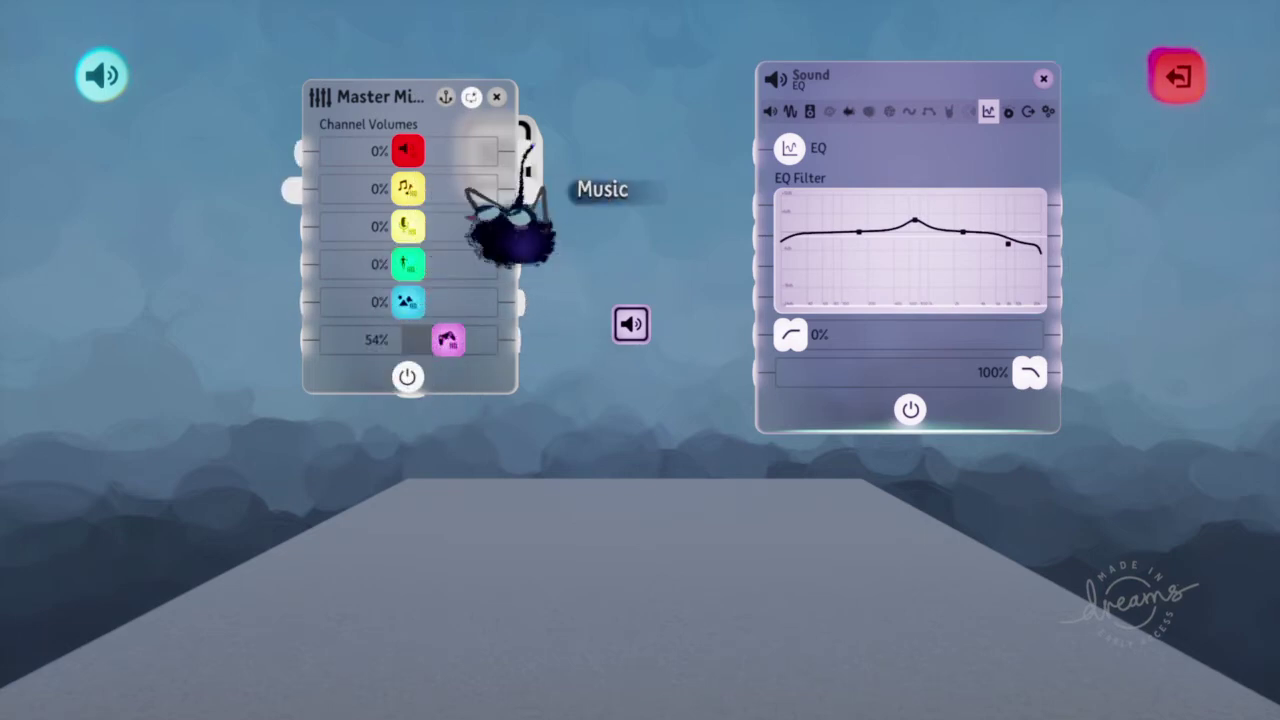
click(1047, 111)
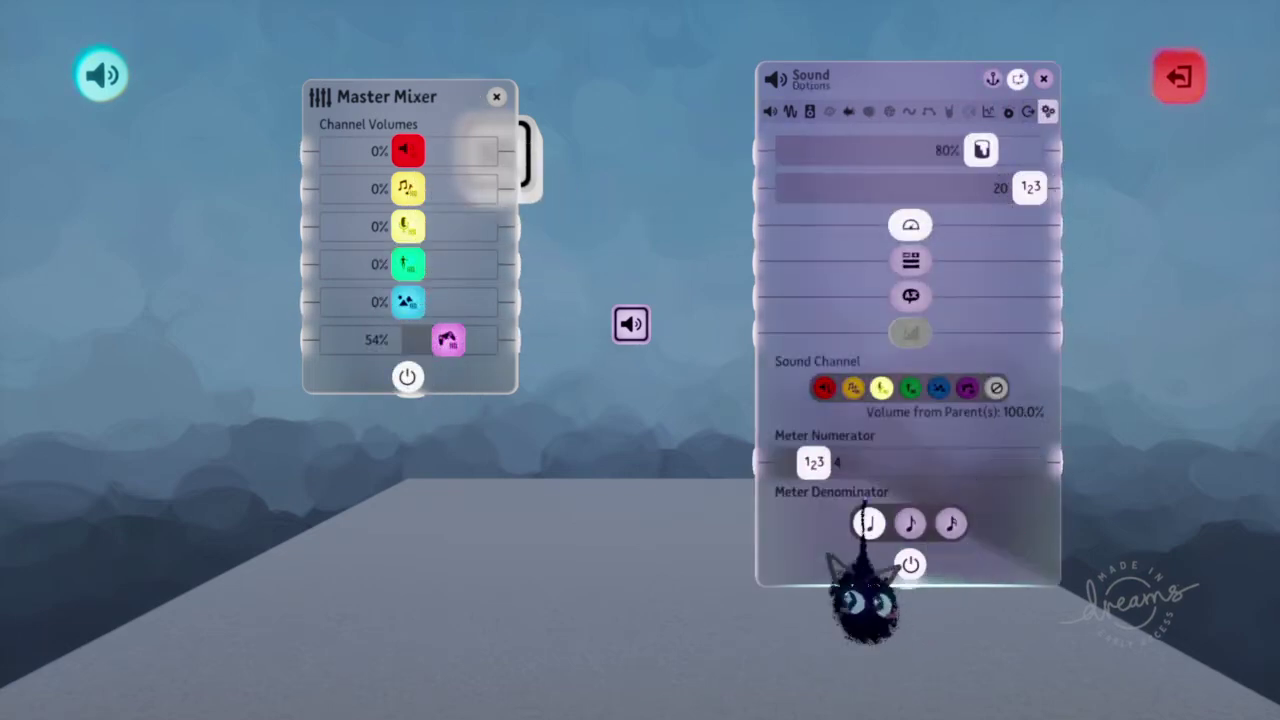
click(790, 111)
click(772, 111)
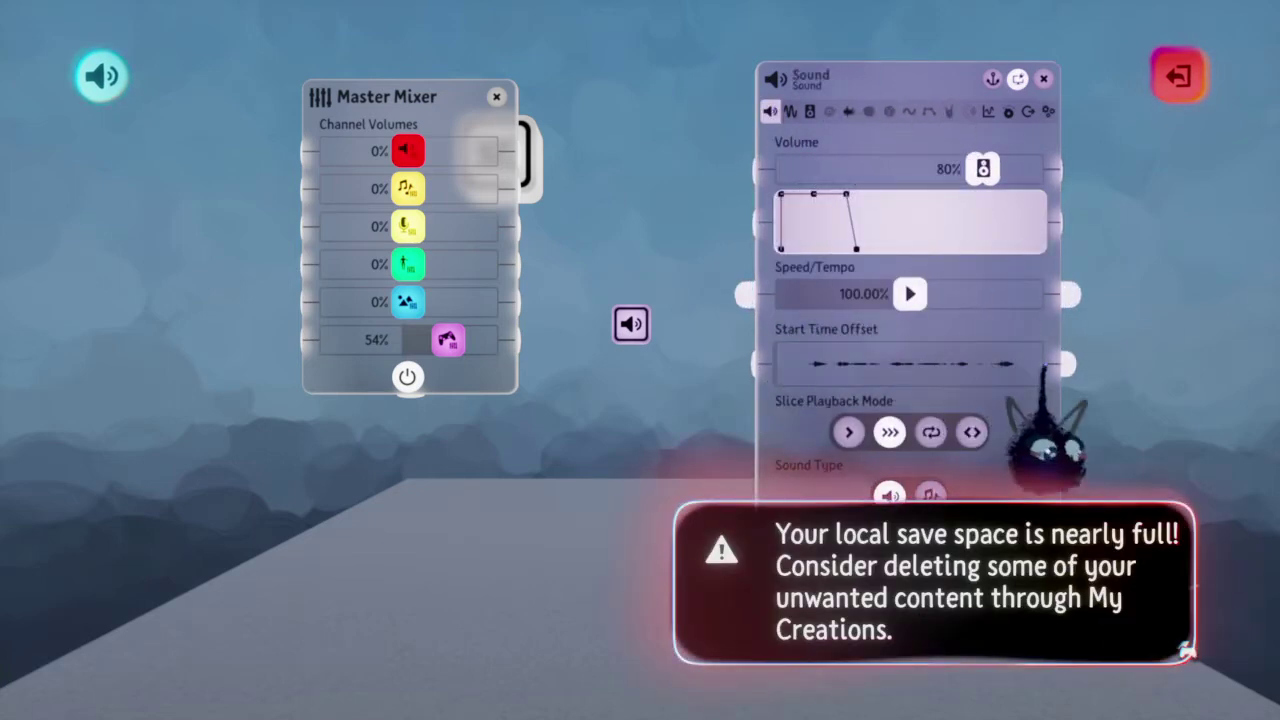
drag(974, 462, 898, 308)
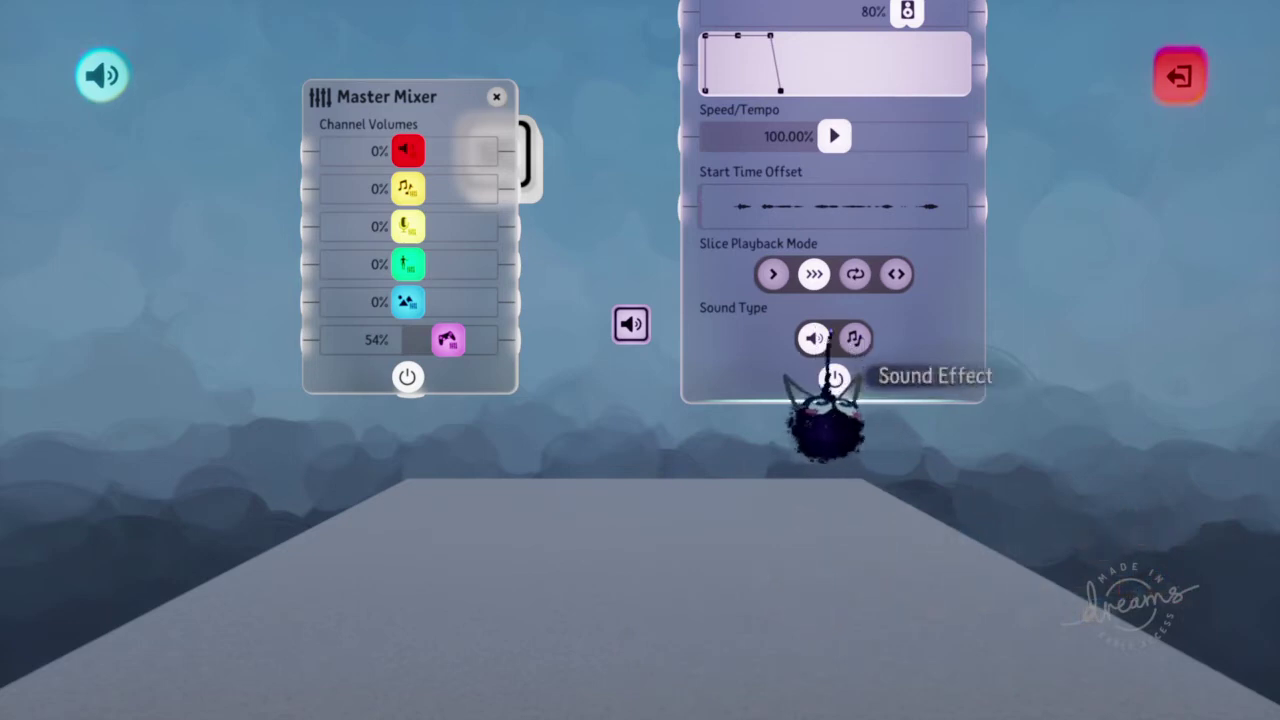
Lower the recorded sound's settings window and review its pitch, panning, 3D panning, sound FX and granular synthesis settings.
drag(947, 342, 962, 460)
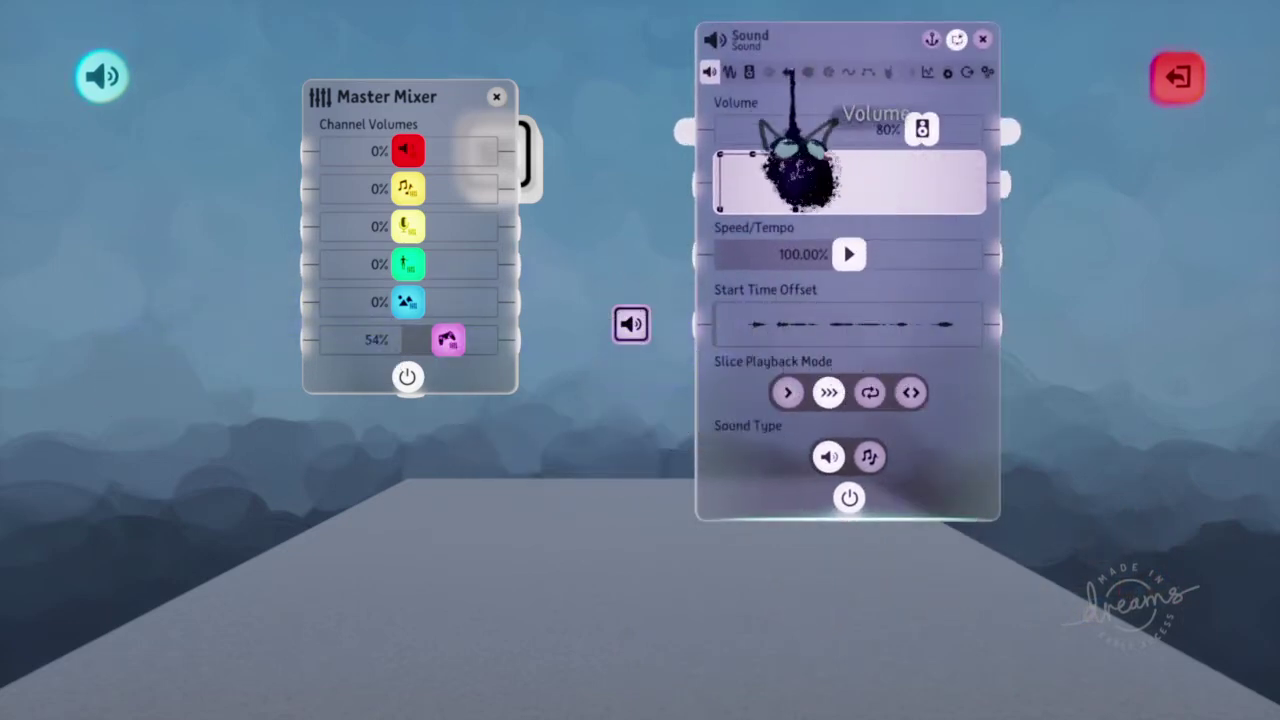
click(729, 71)
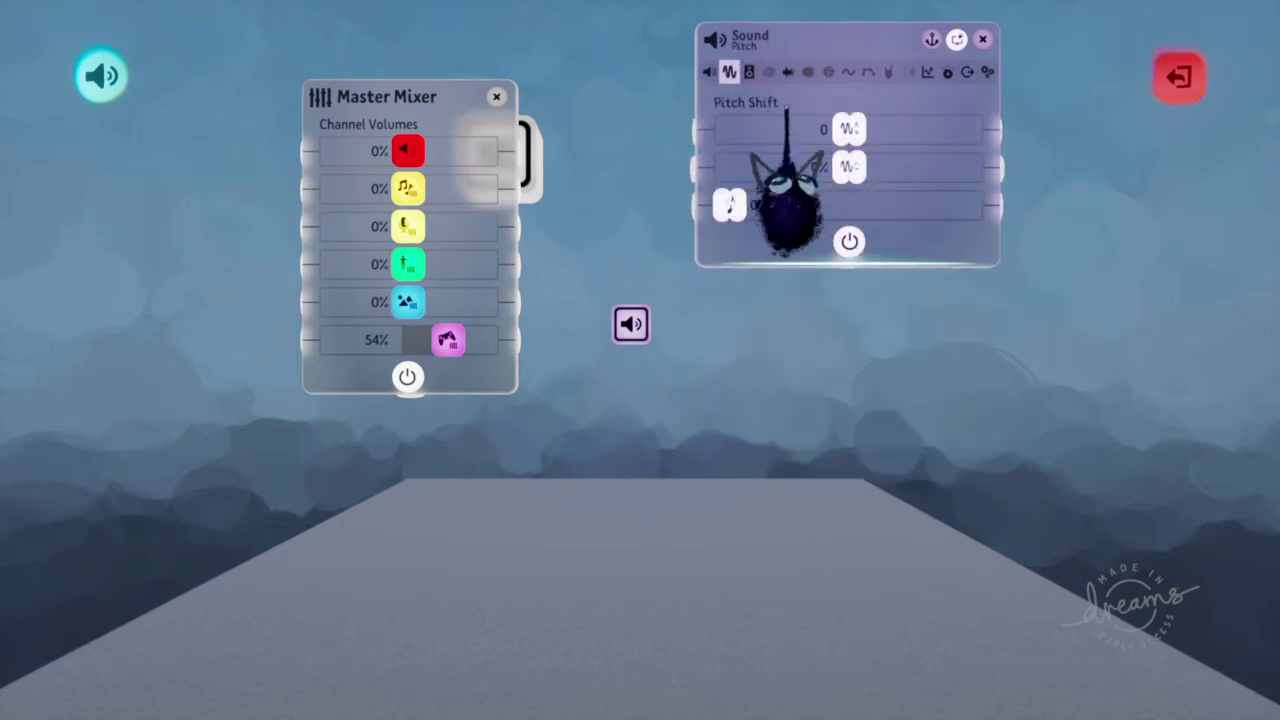
click(749, 71)
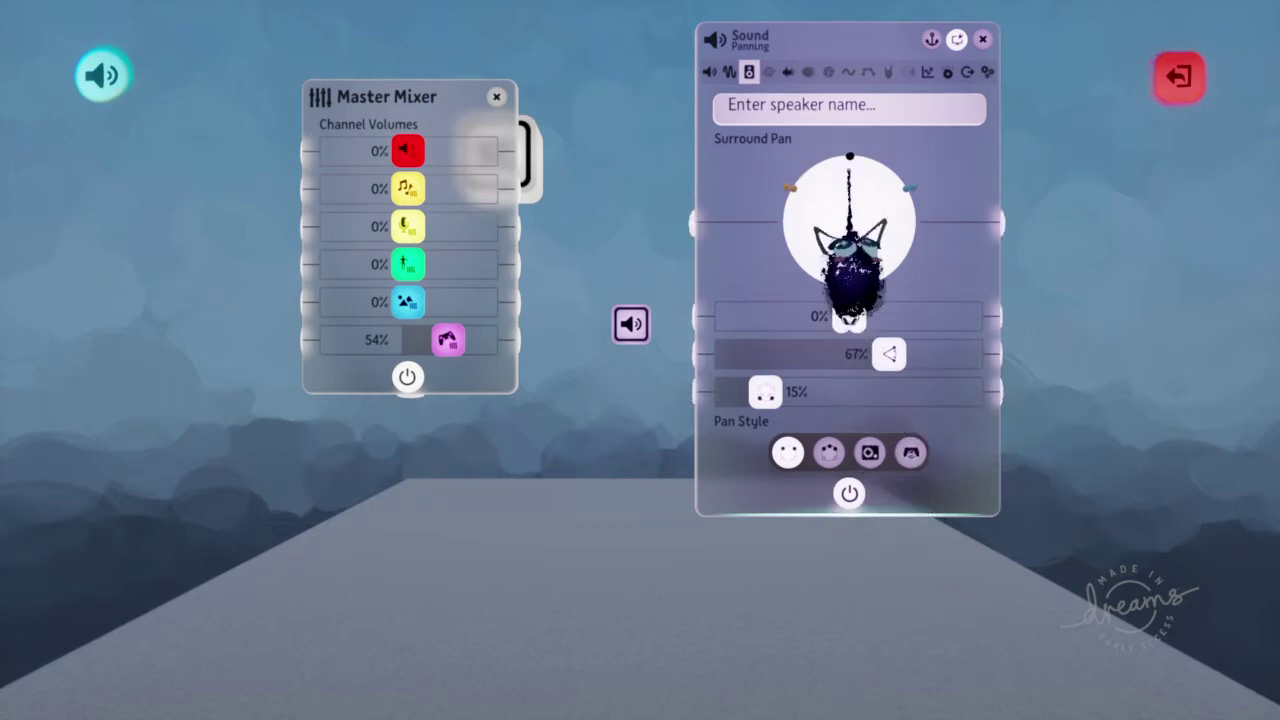
click(768, 72)
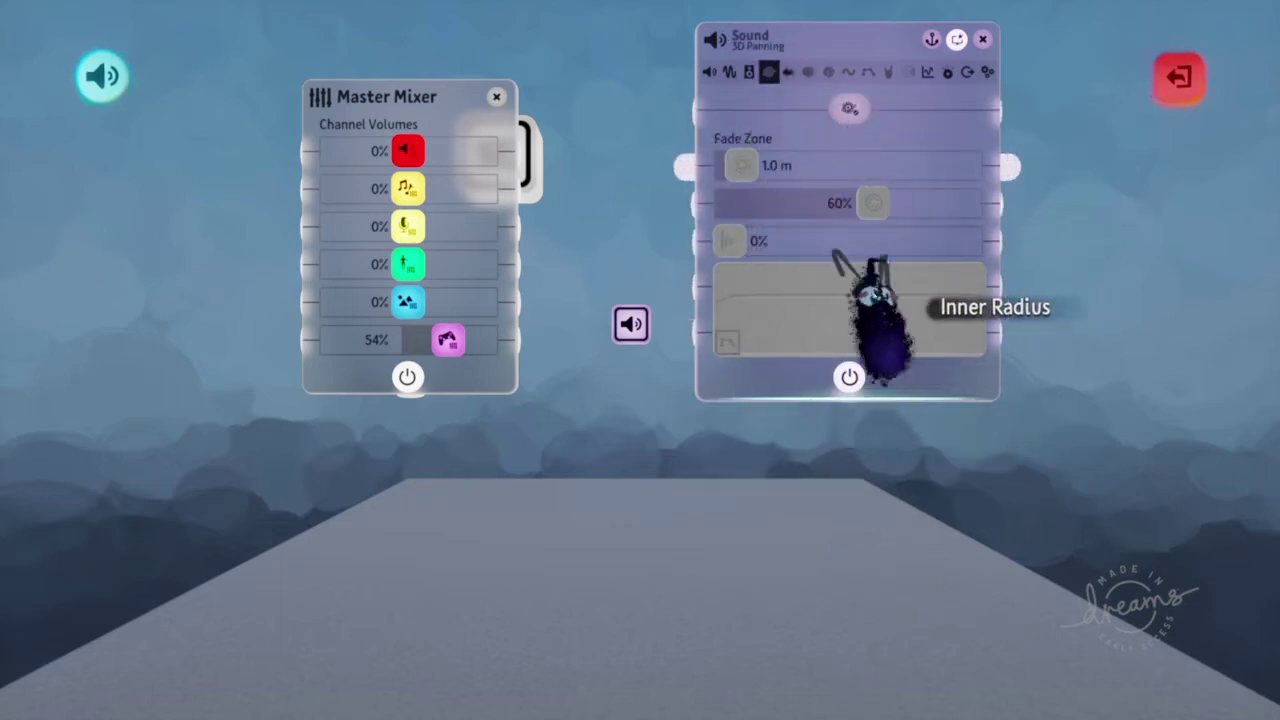
click(788, 72)
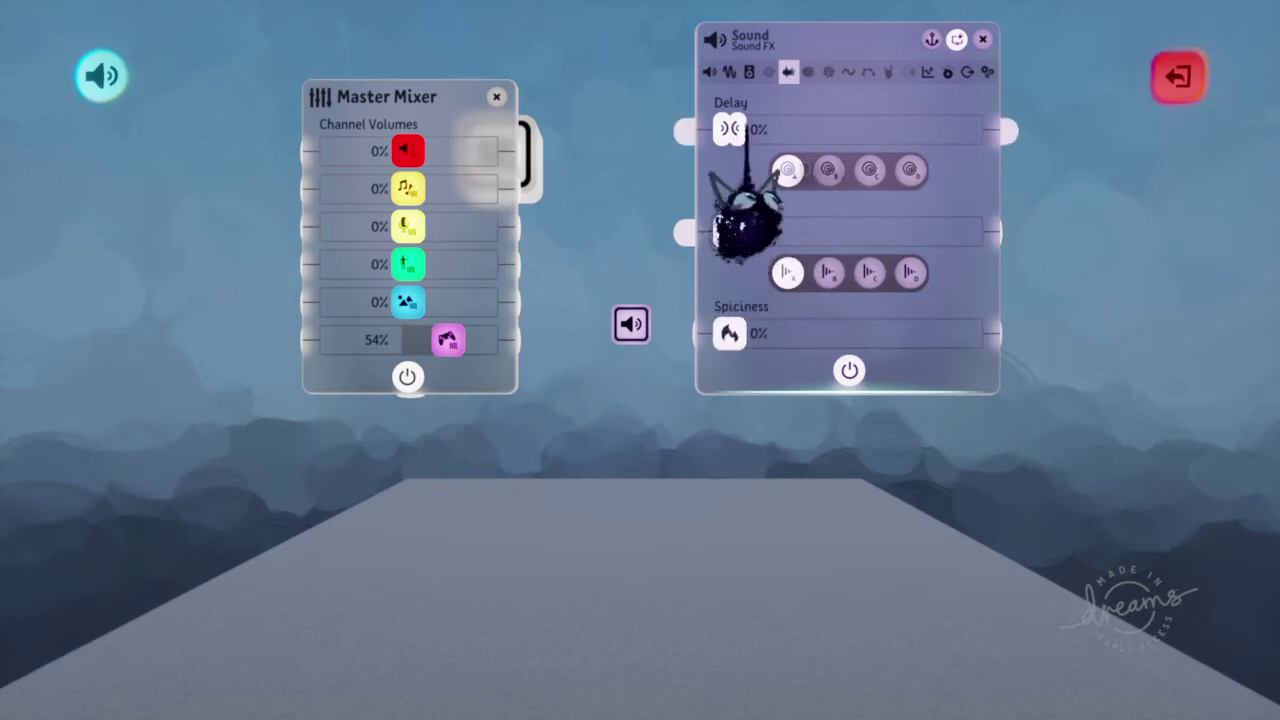
click(808, 72)
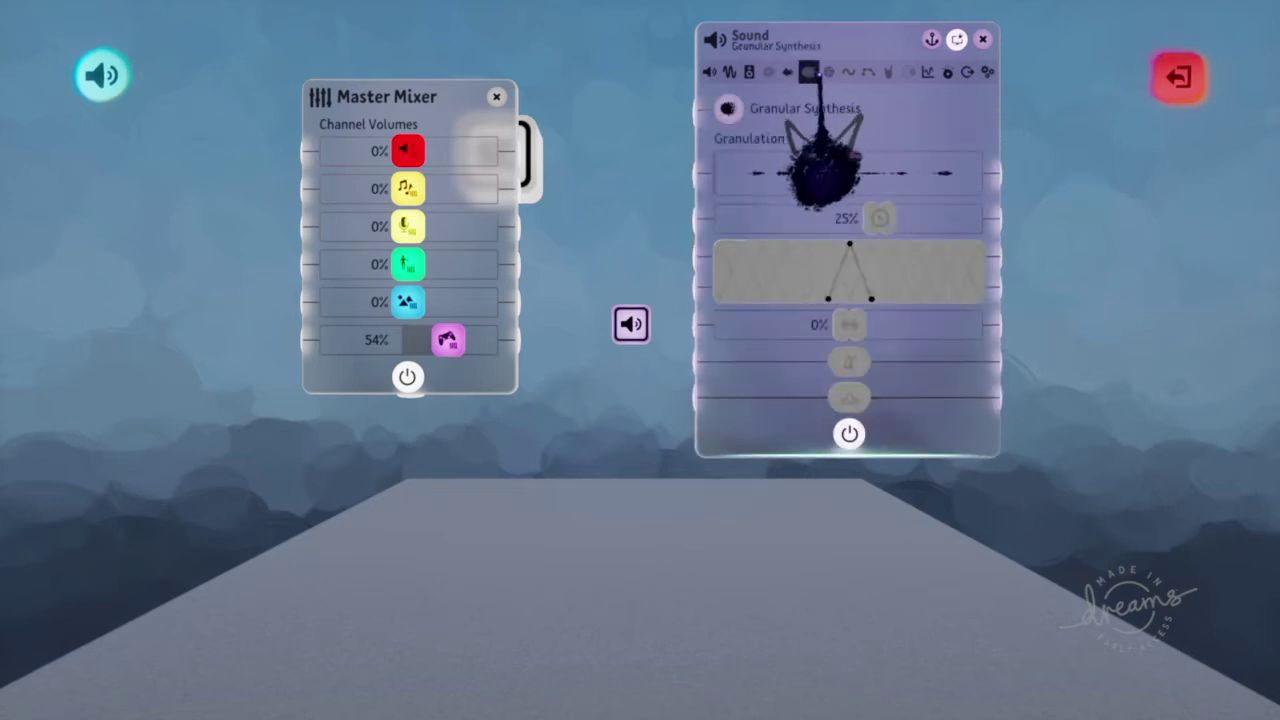
Examine the recorded sound's oscillator, filter, distortion, chorus and delay, EQ, dynamics compressor, sound channel and output settings.
click(848, 72)
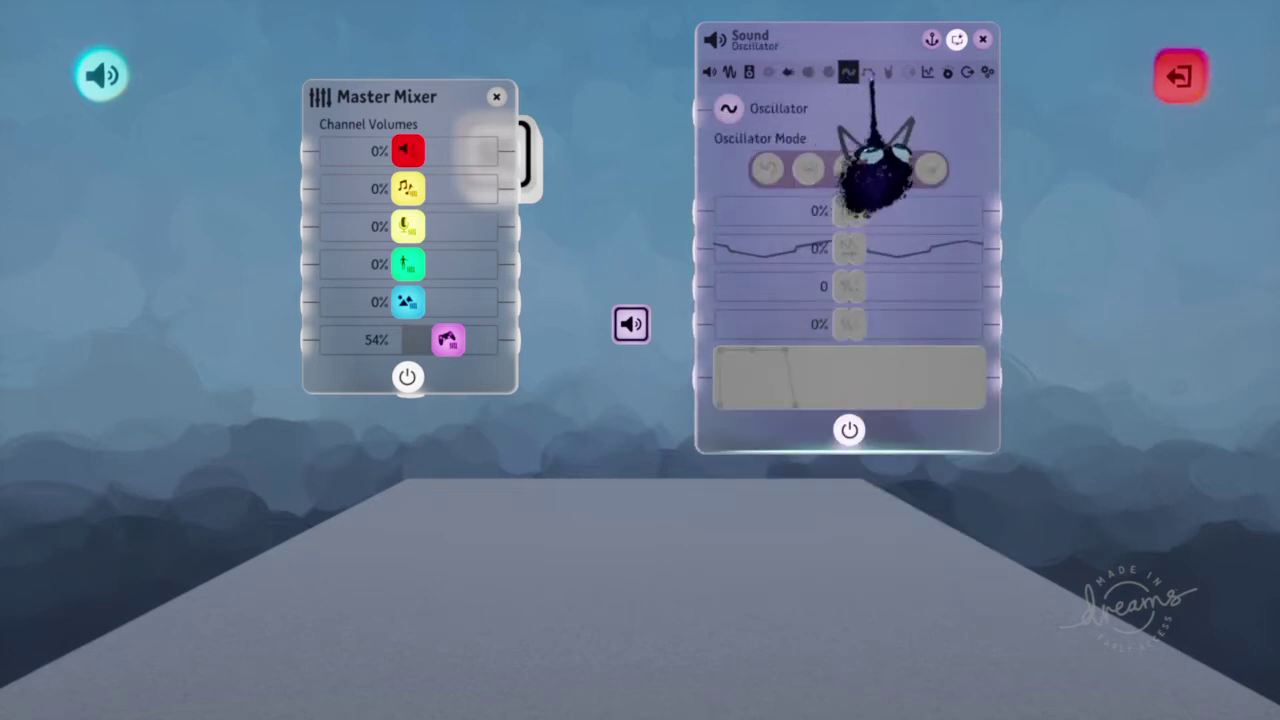
click(868, 72)
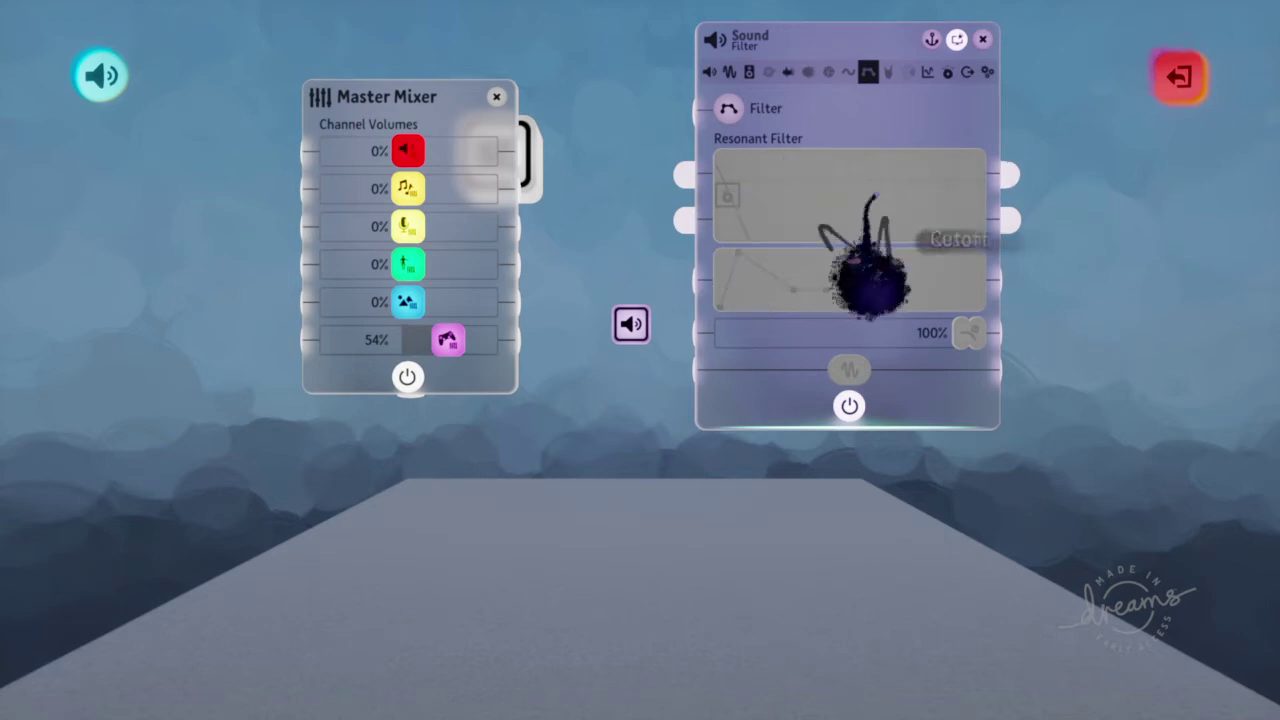
click(886, 71)
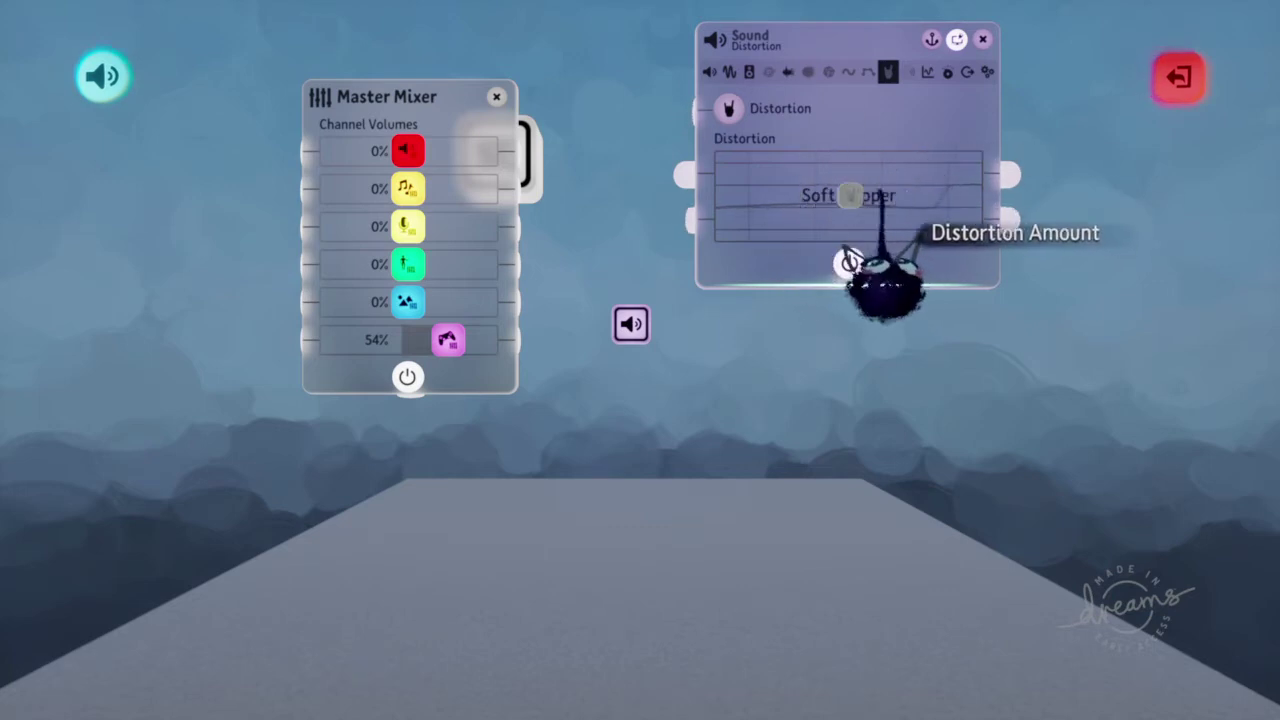
click(908, 72)
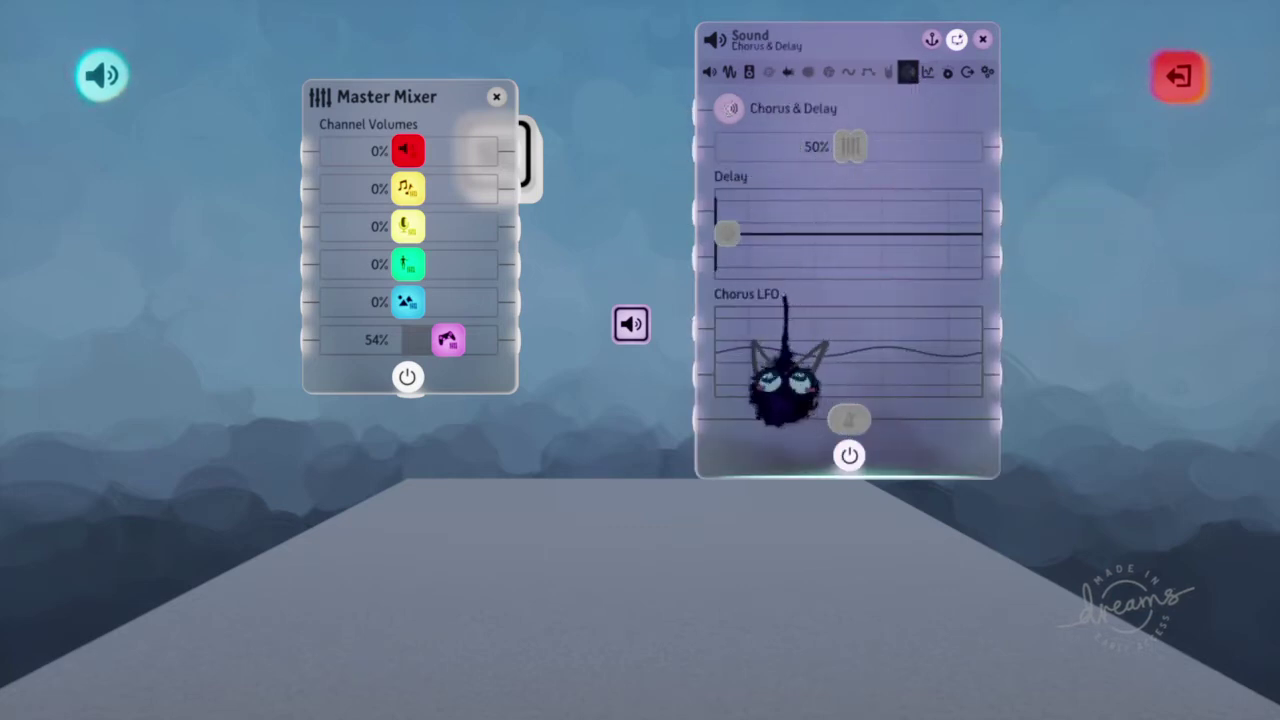
click(928, 72)
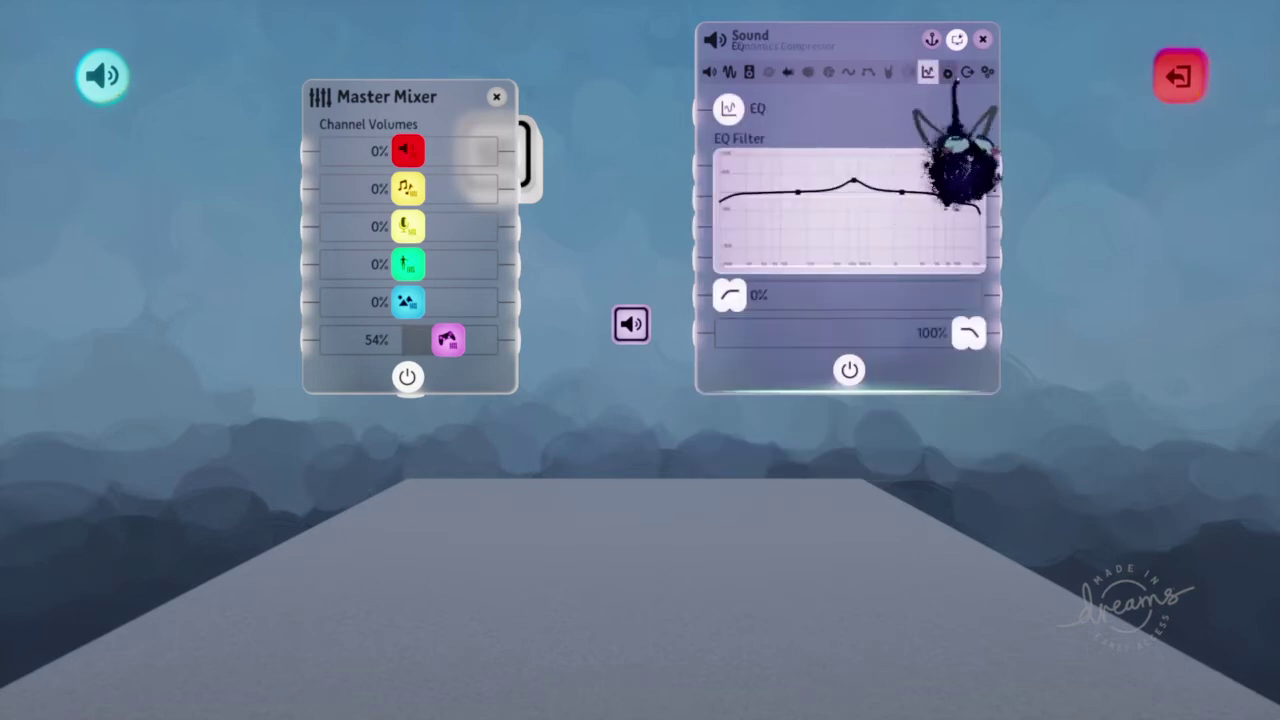
click(948, 72)
click(967, 72)
click(987, 72)
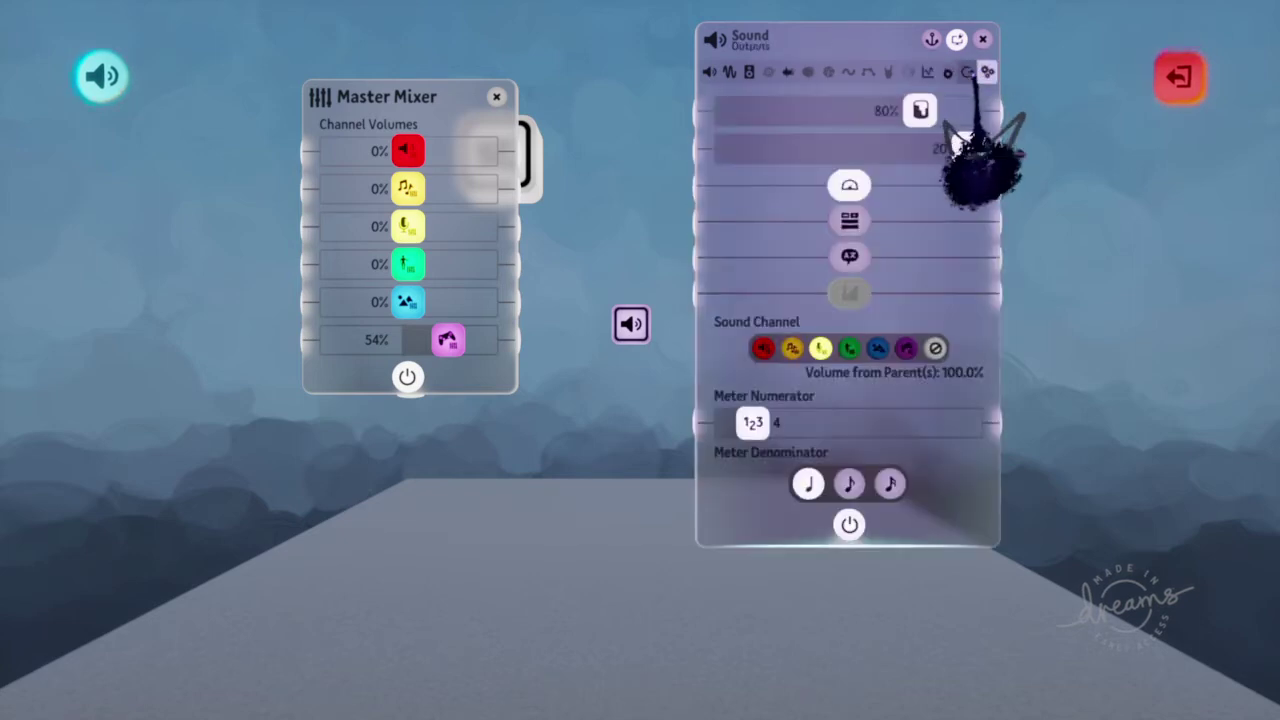
click(967, 72)
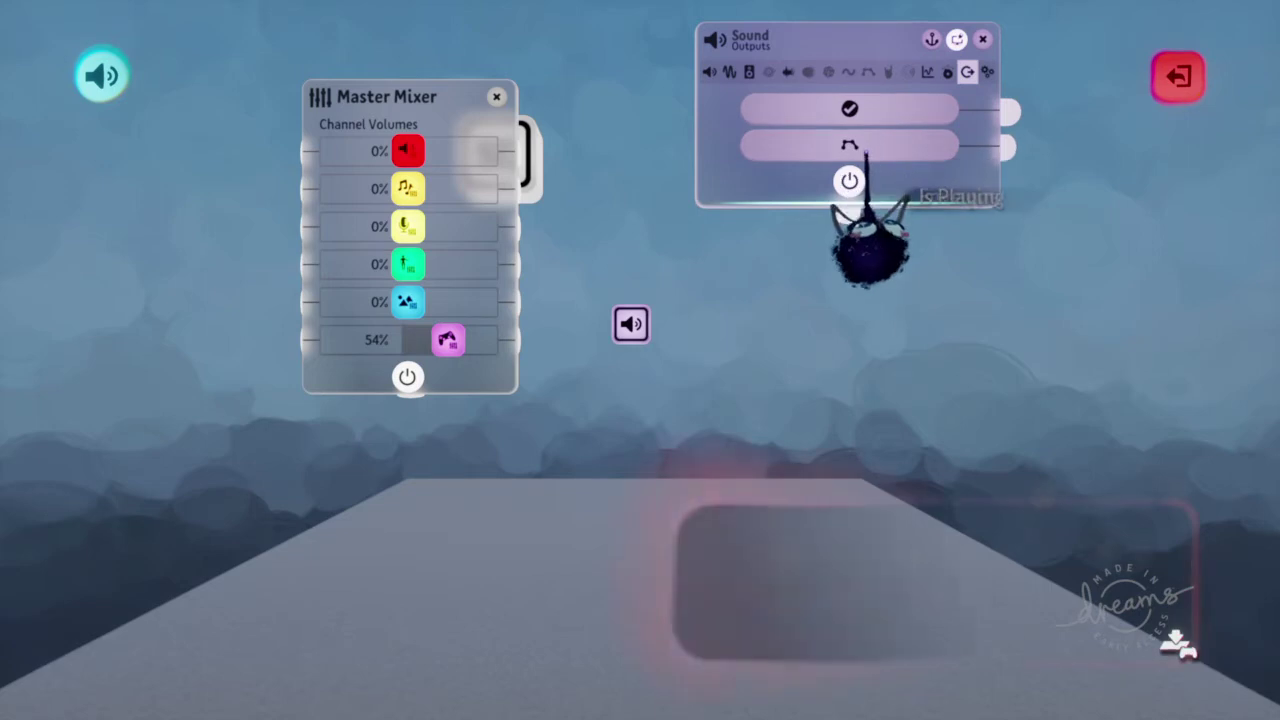
Revisit the recorded sound's granular randomization, oscillator, filter and granular synthesis settings.
click(868, 72)
click(848, 72)
click(828, 72)
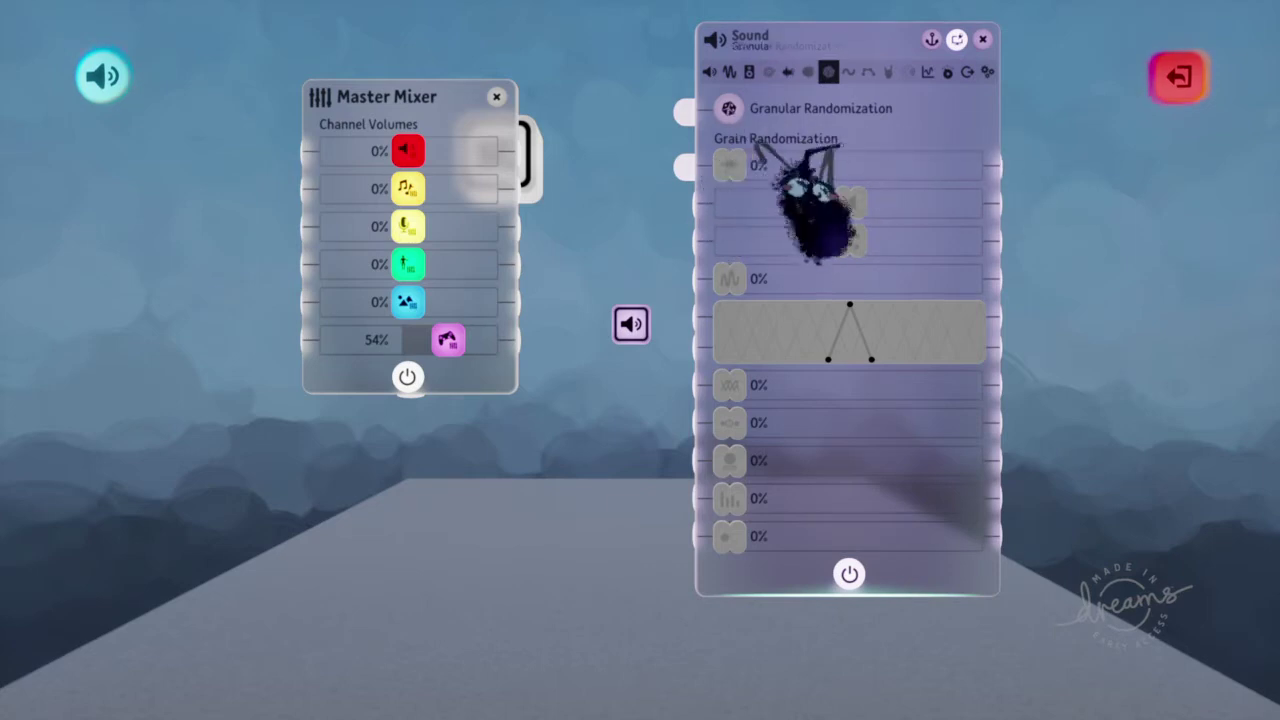
click(848, 72)
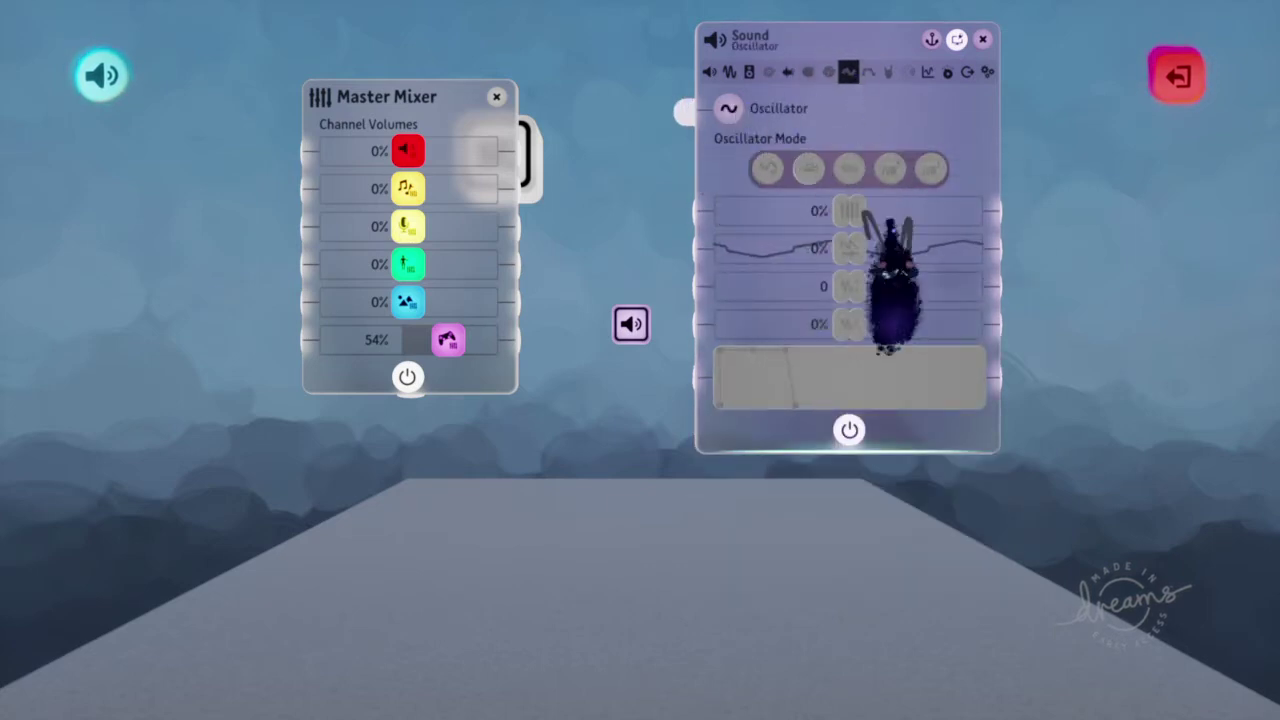
click(868, 72)
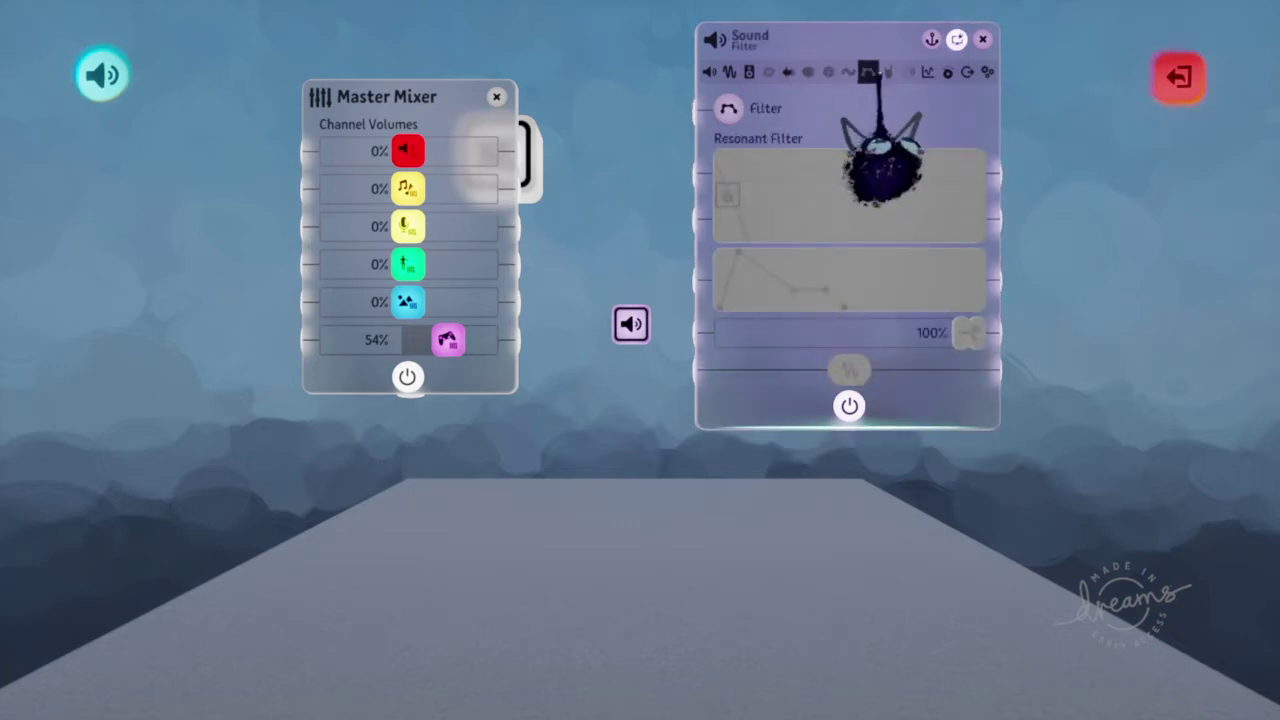
click(788, 72)
click(828, 72)
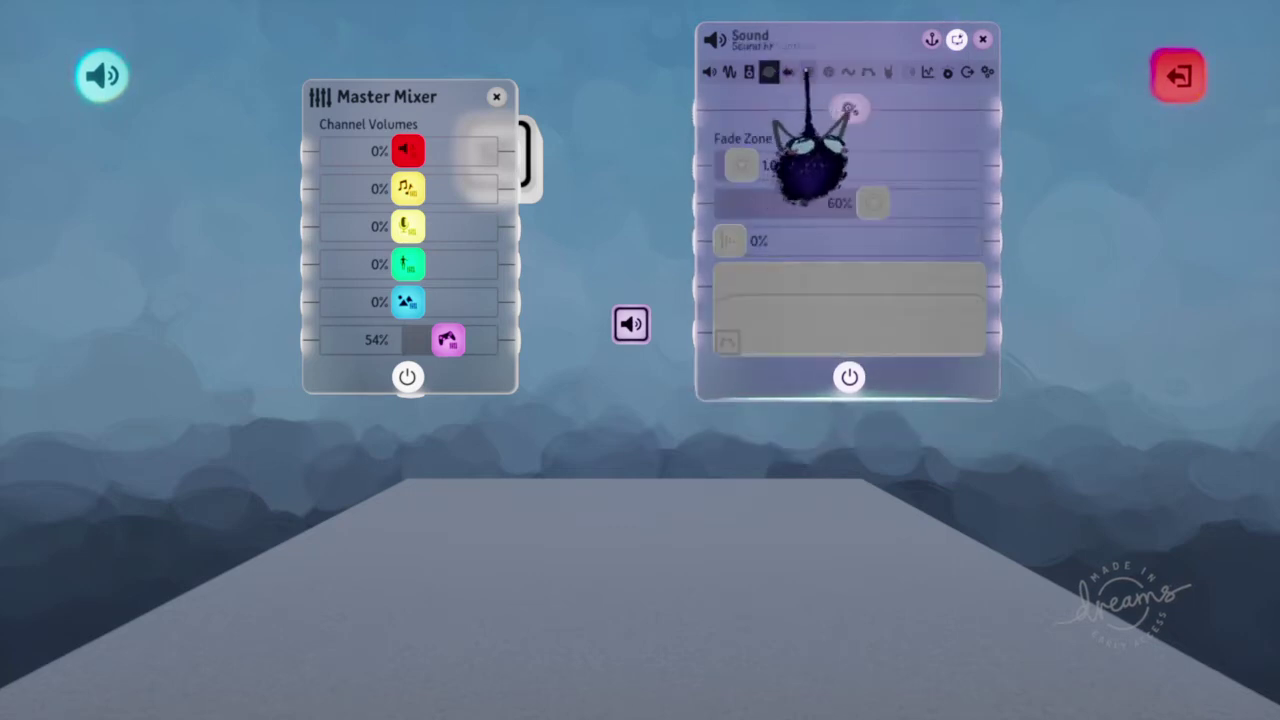
click(808, 72)
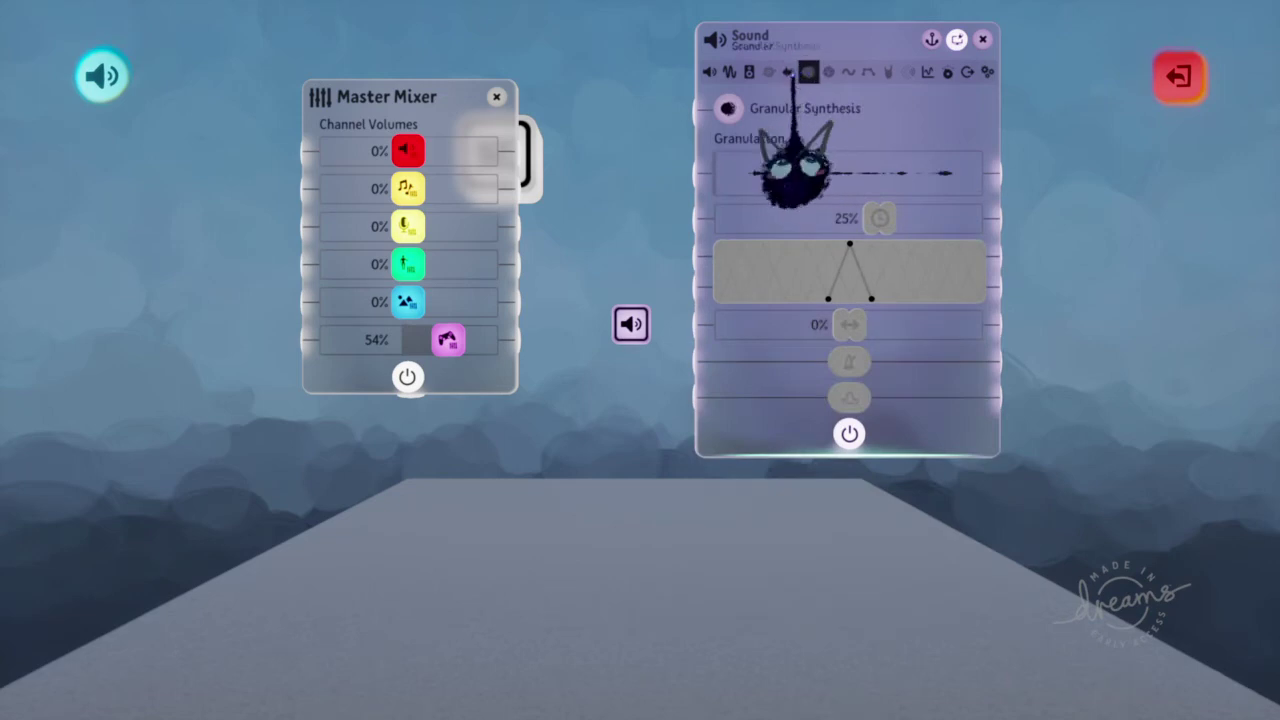
Review the recorded sound's 3D panning, panning and pitch shift settings again.
click(768, 72)
click(749, 72)
click(729, 72)
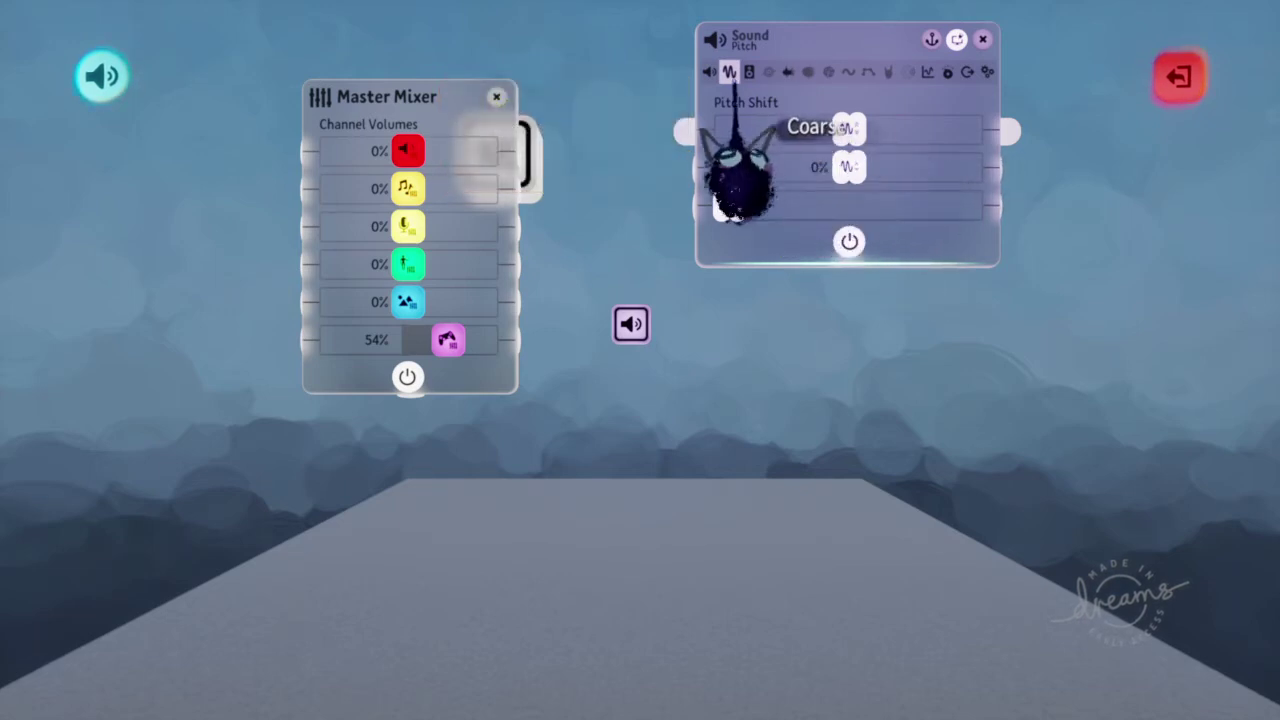
Try the musical sound type in the recorded sound's main settings and switch it back to Sound Effect.
click(709, 71)
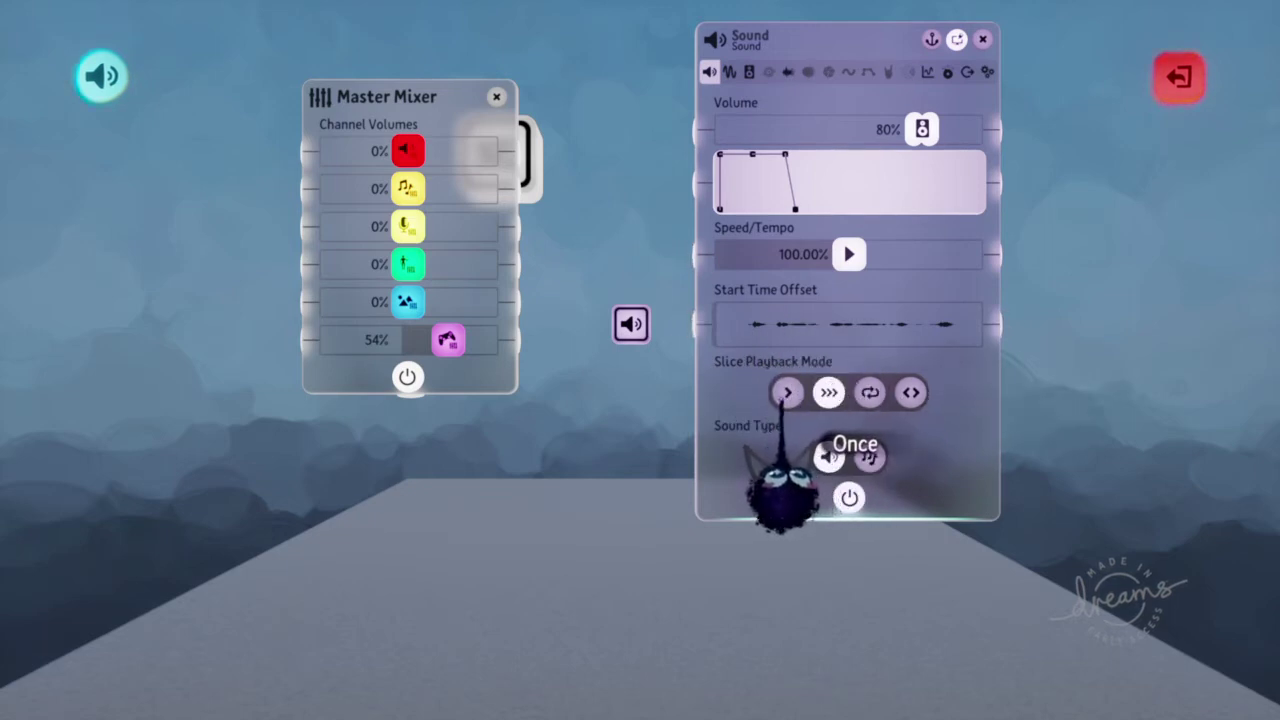
click(870, 457)
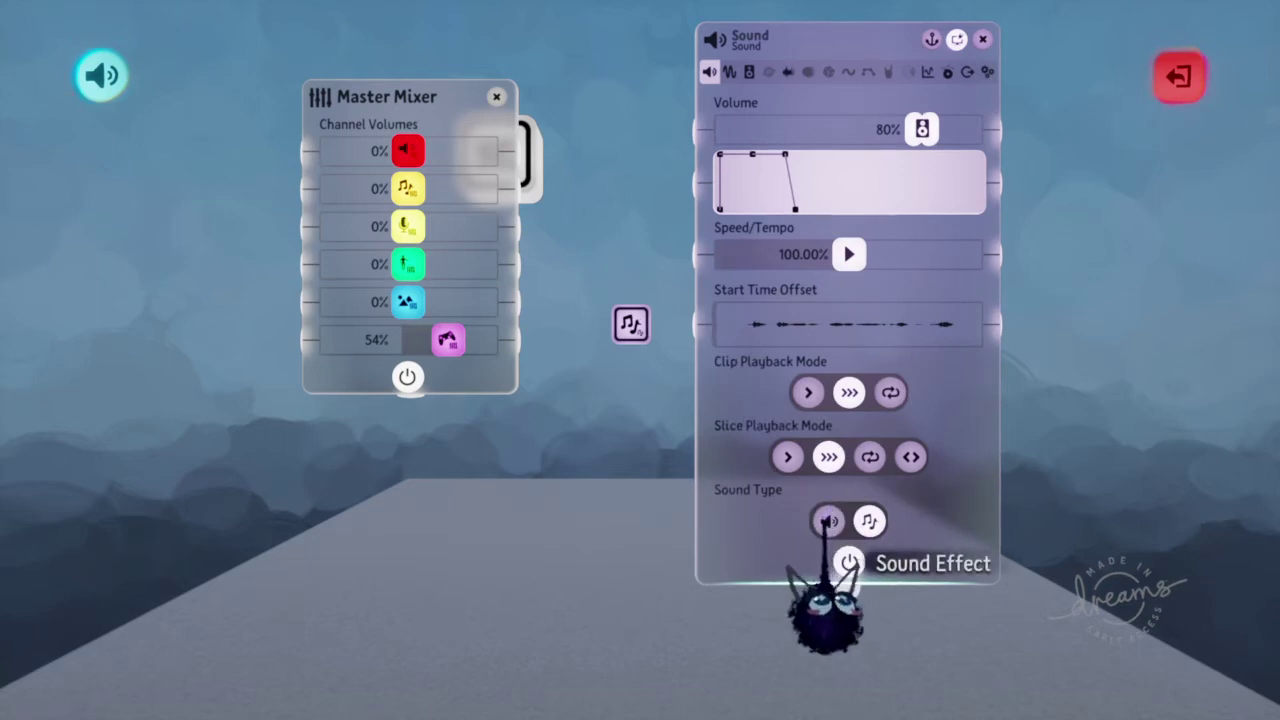
click(829, 521)
Show the recorded sound's EQ and dynamics compressor settings.
click(927, 72)
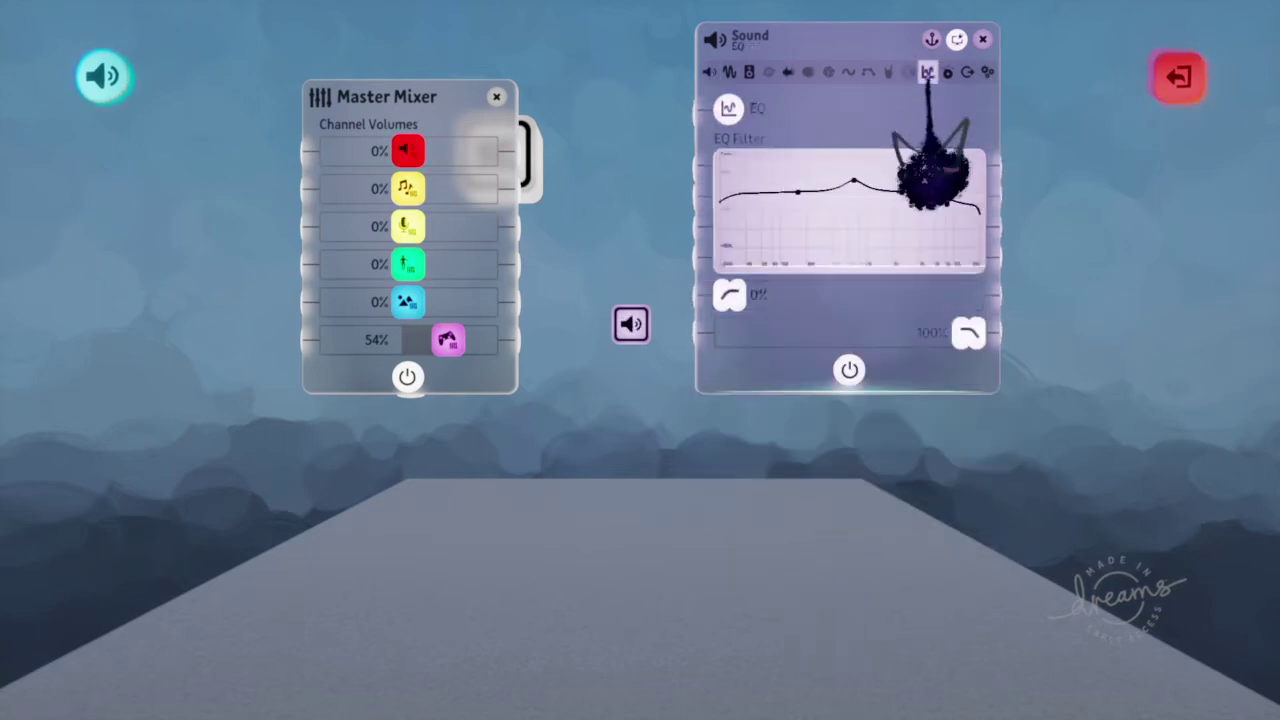
click(947, 72)
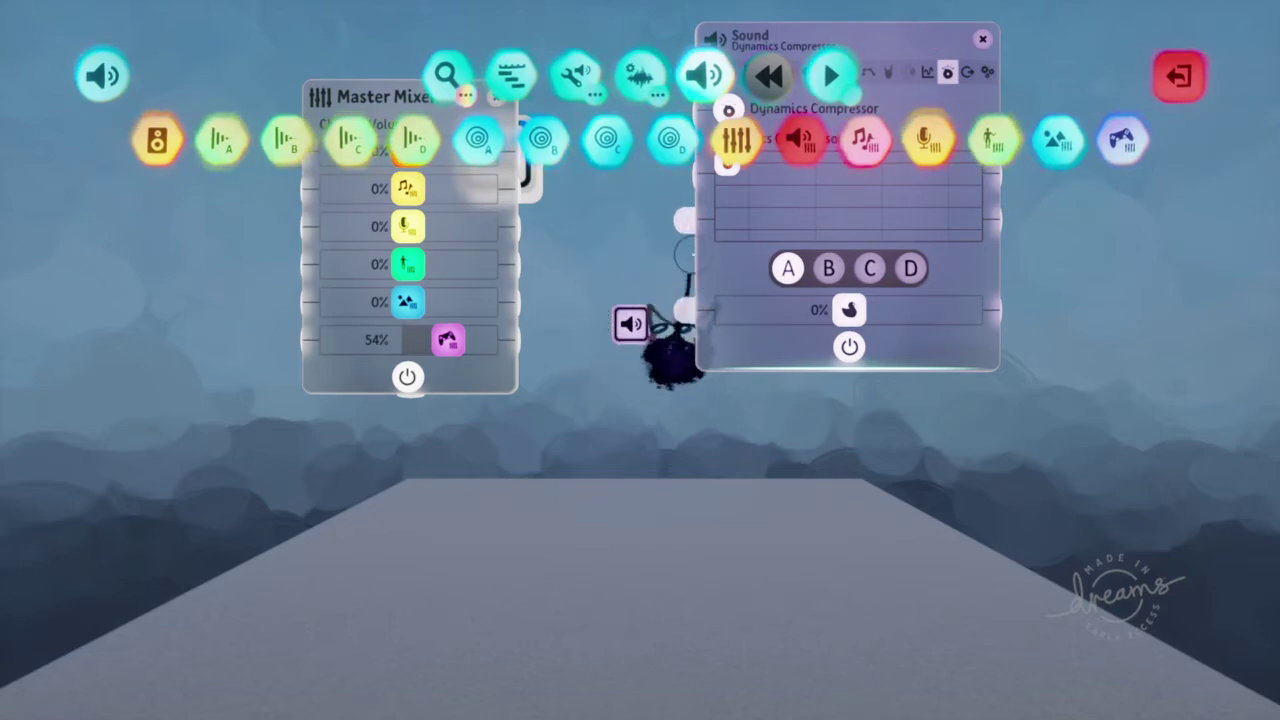
Leave sound mode for the general assembly mode, look over the gadget categories and dismiss them.
click(1179, 75)
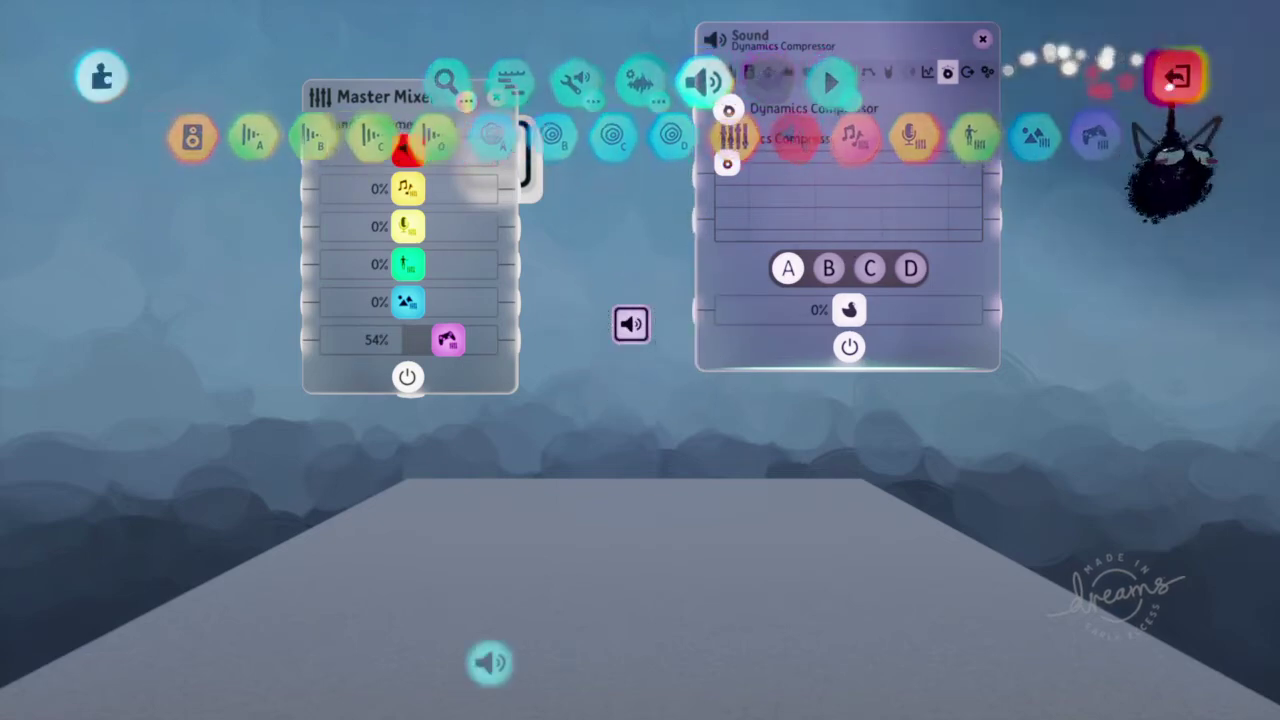
click(640, 78)
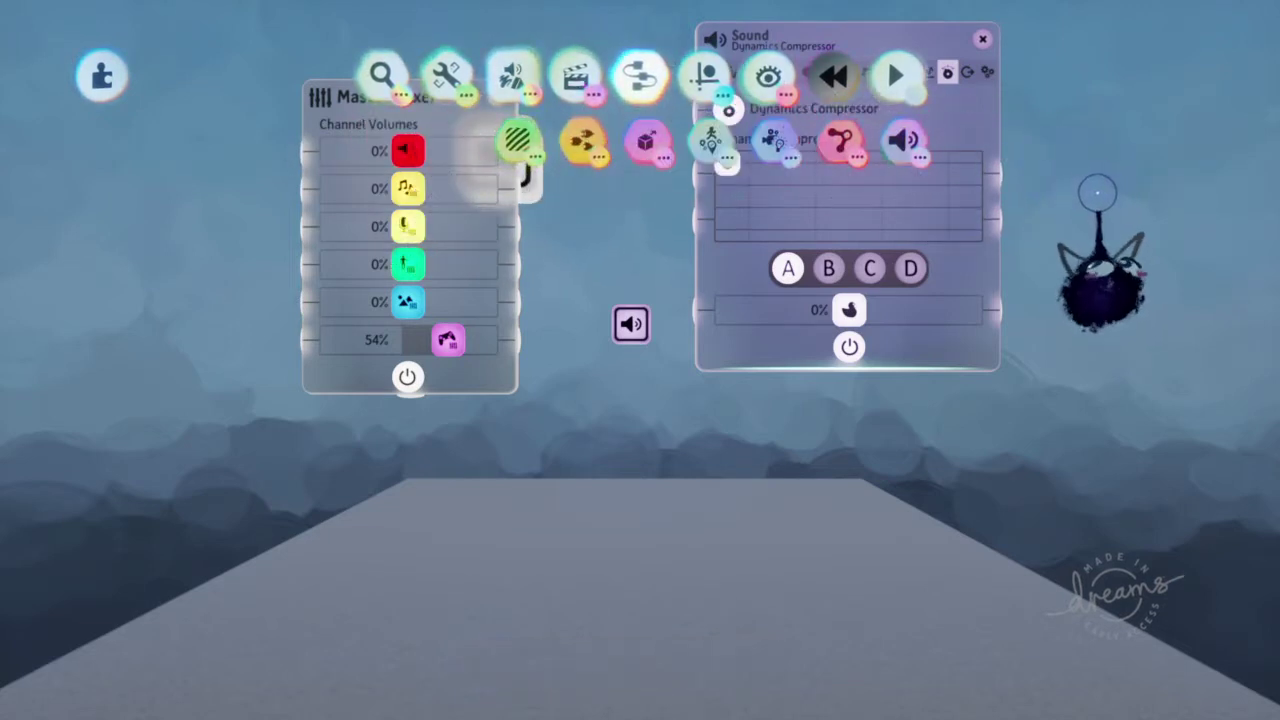
click(1097, 189)
Look through the recorded sound's EQ, sound FX, oscillator, filter, distortion, and chorus and delay settings.
click(927, 71)
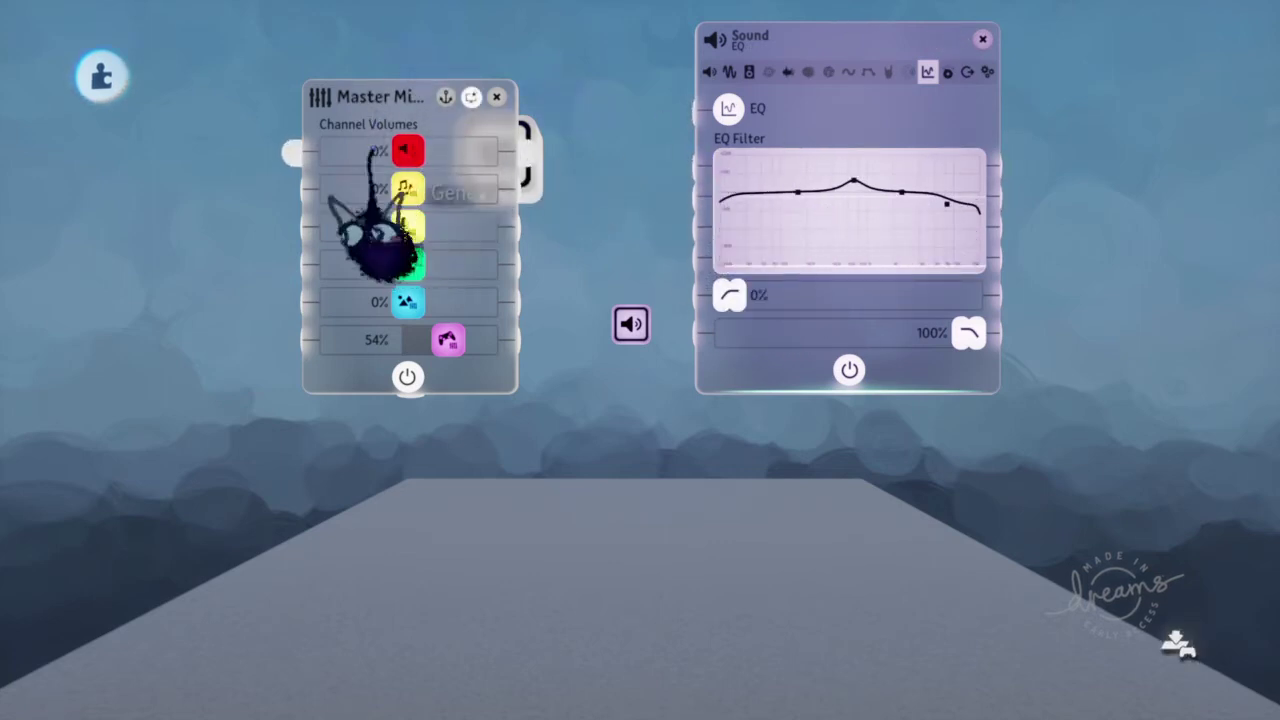
click(789, 71)
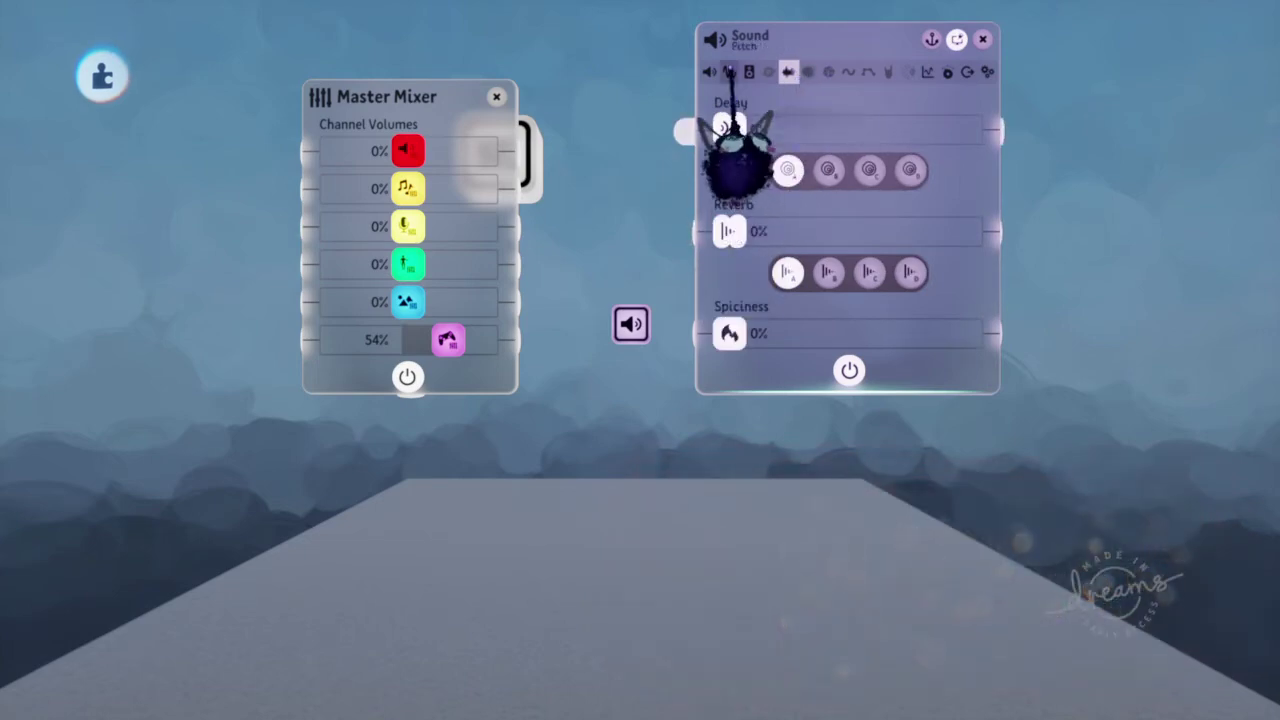
click(848, 71)
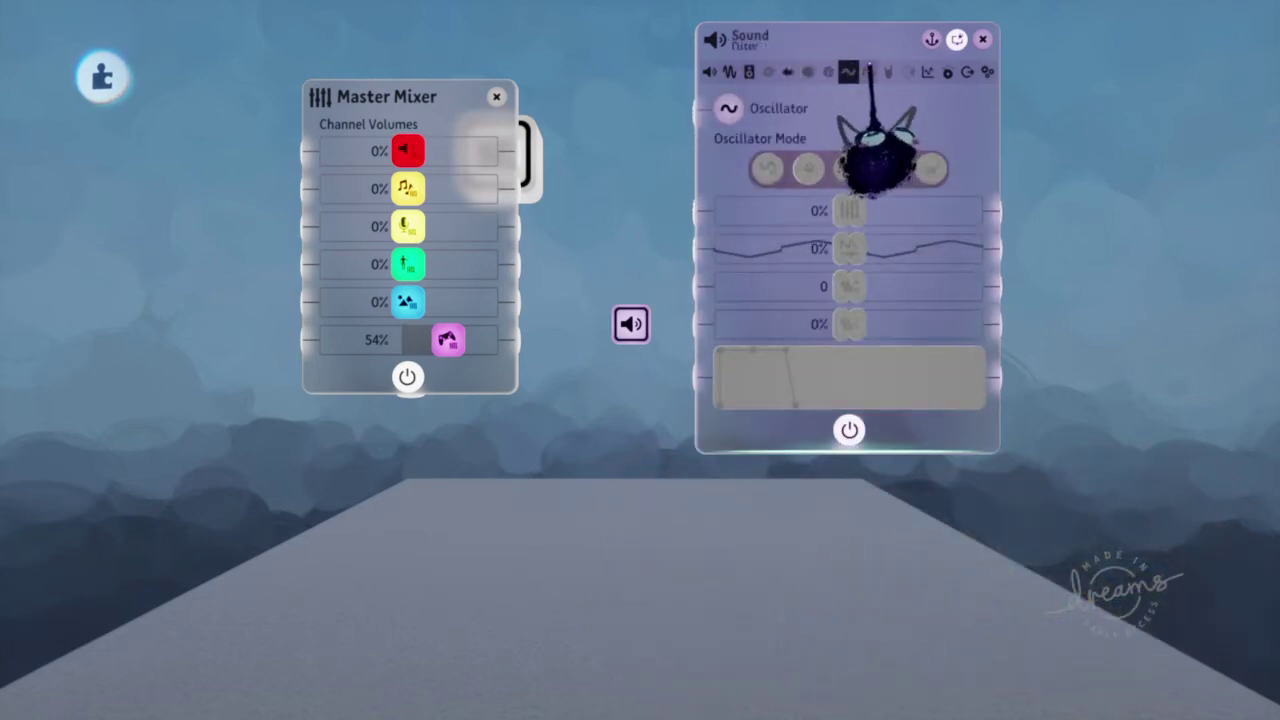
click(868, 71)
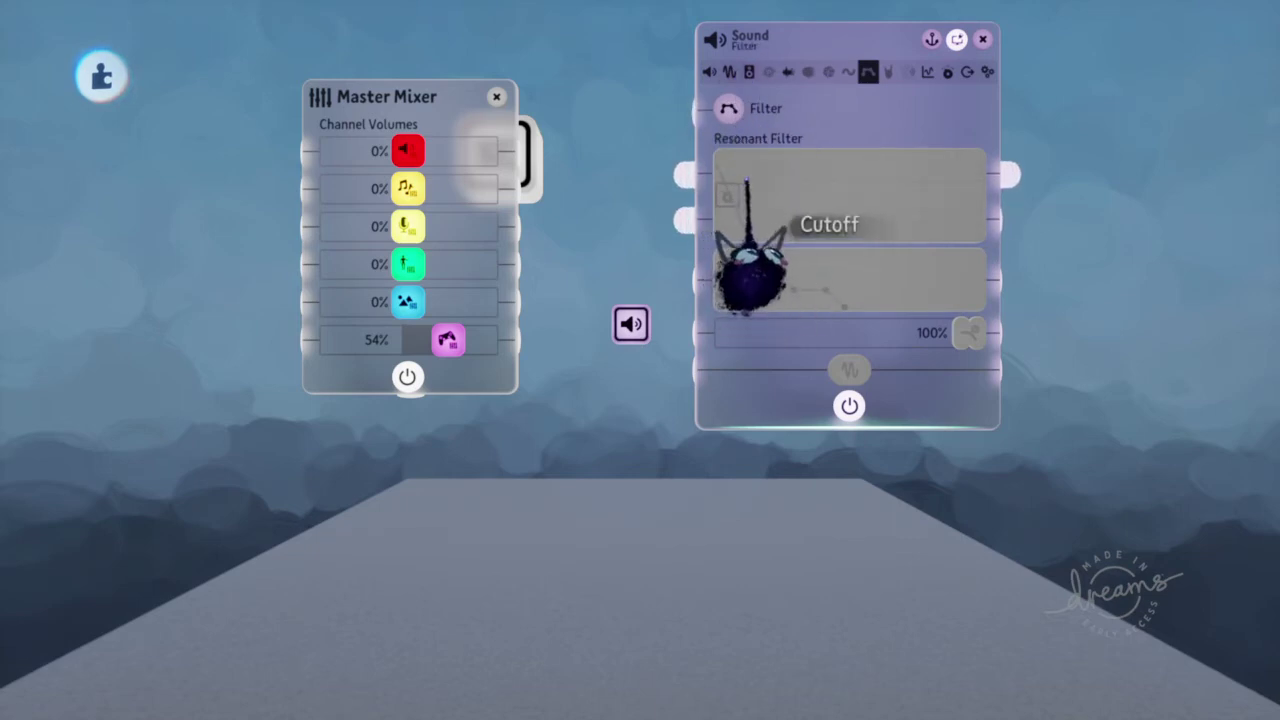
click(889, 71)
click(907, 71)
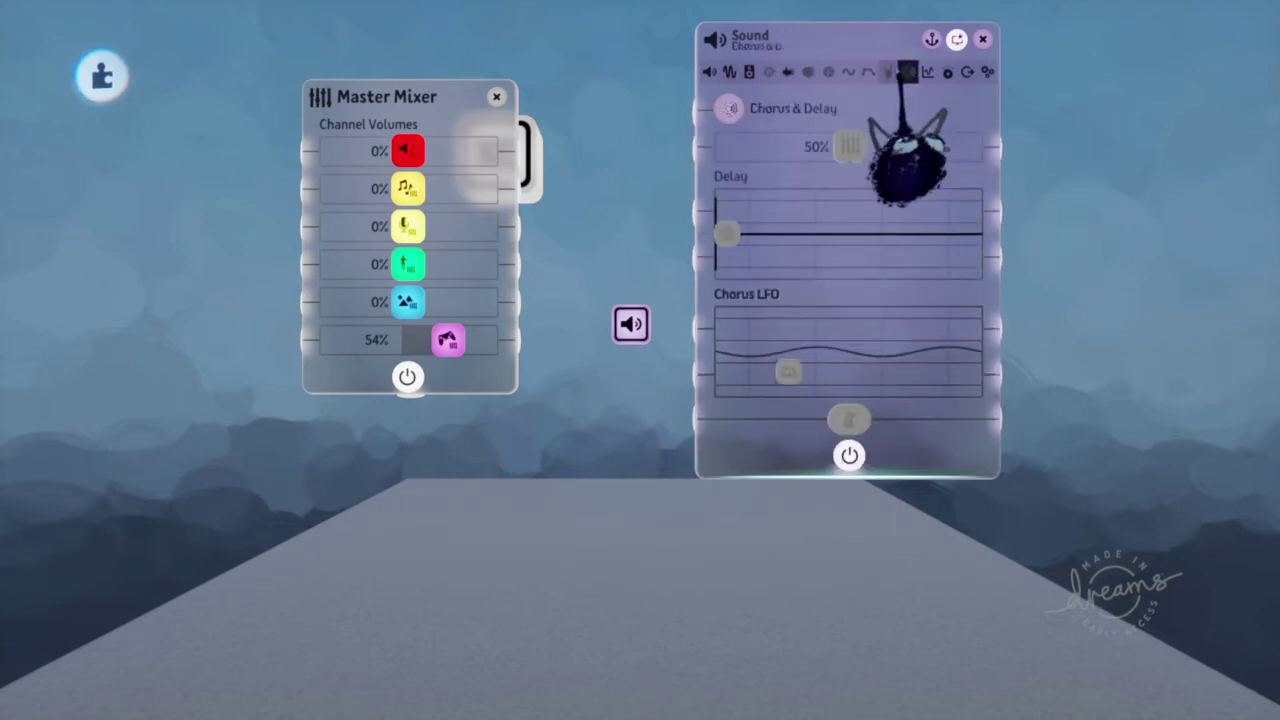
click(888, 71)
click(907, 71)
Review the recorded sound's oscillator, granular randomization, EQ, dynamics compressor, output and sound channel settings.
click(848, 71)
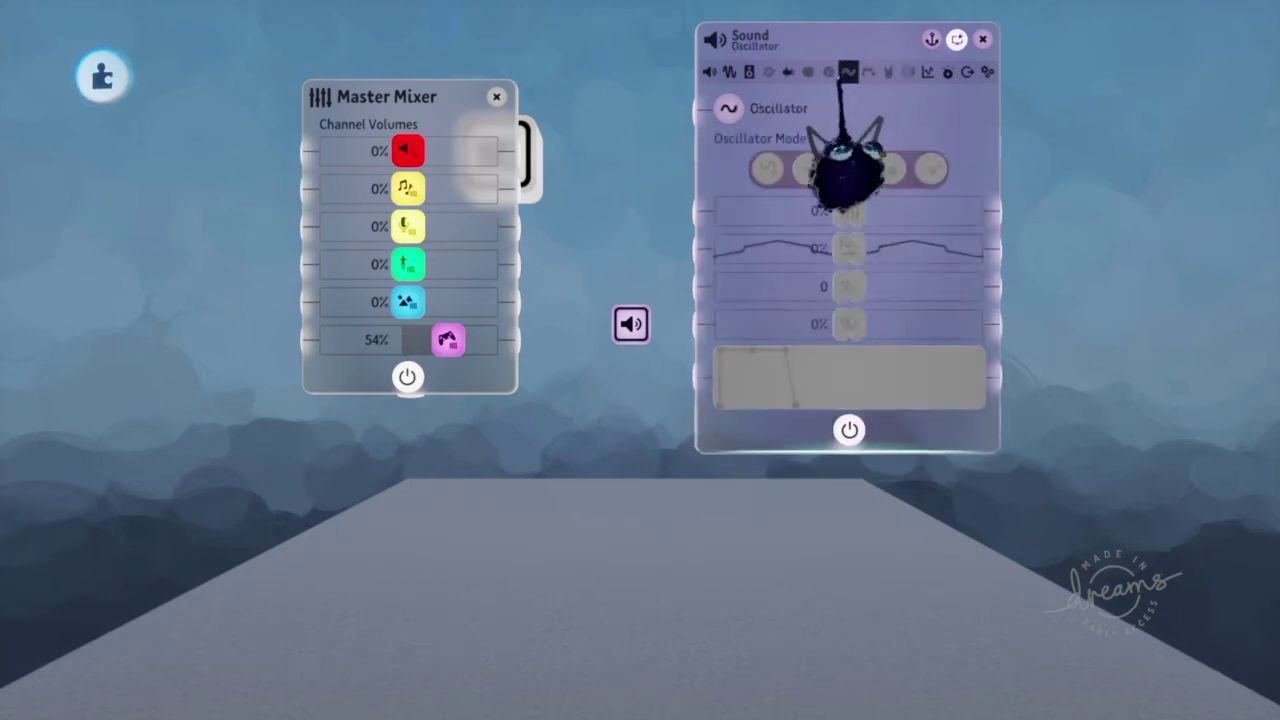
click(828, 71)
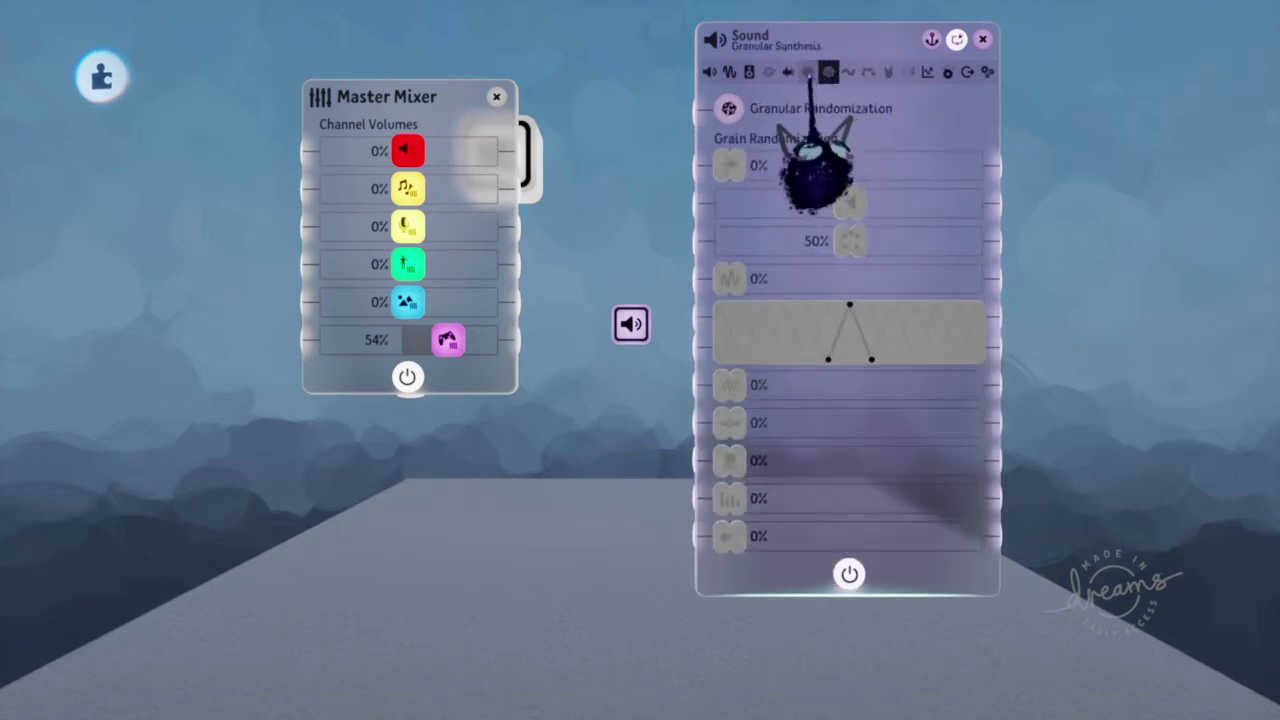
click(928, 71)
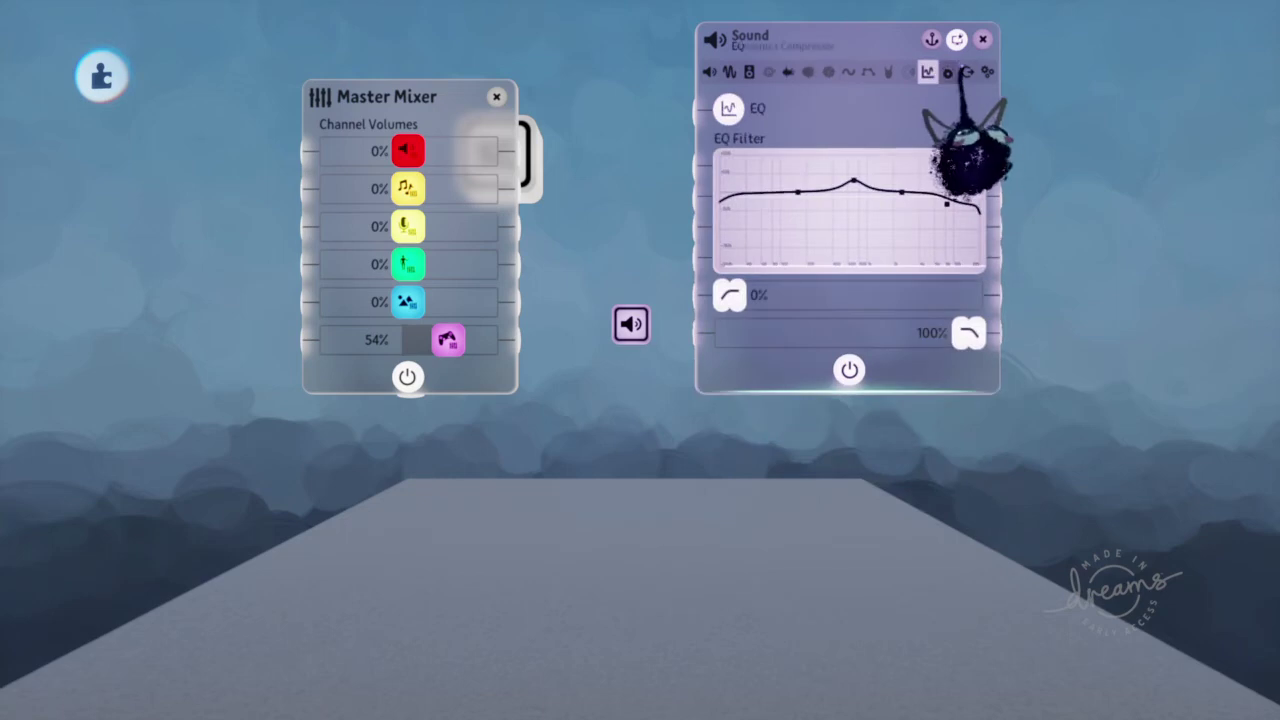
click(947, 72)
click(967, 72)
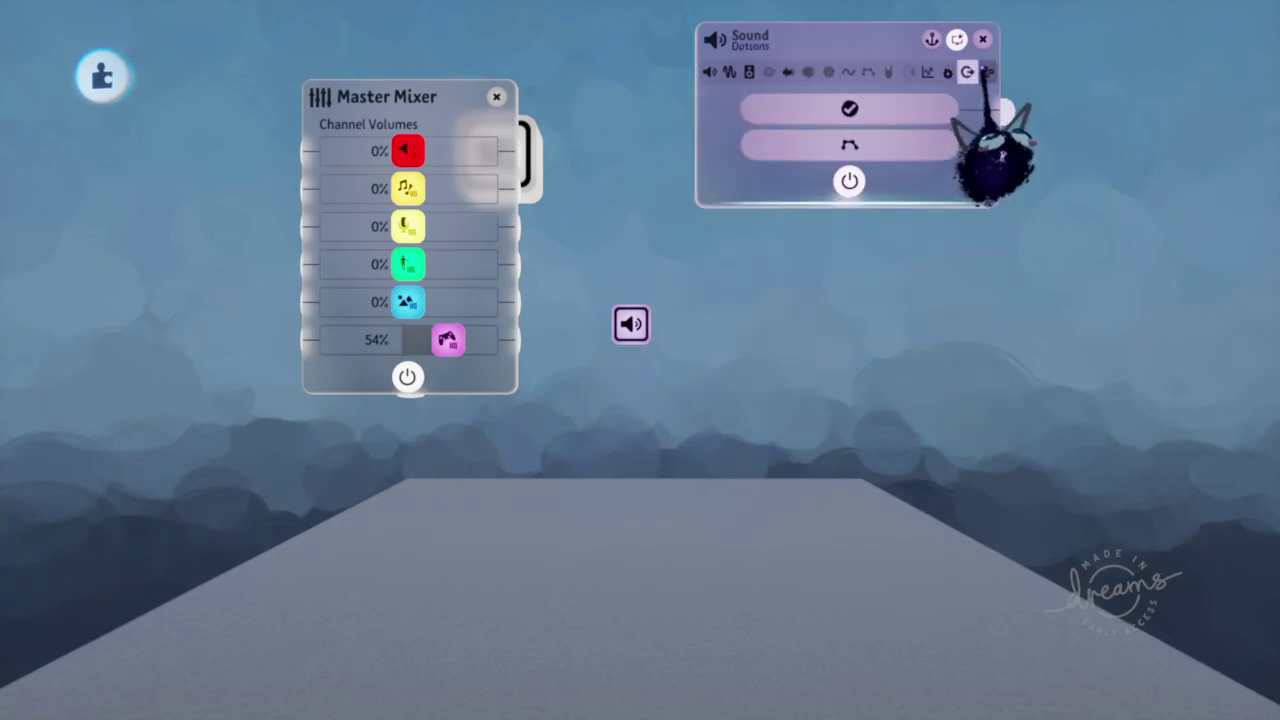
click(987, 72)
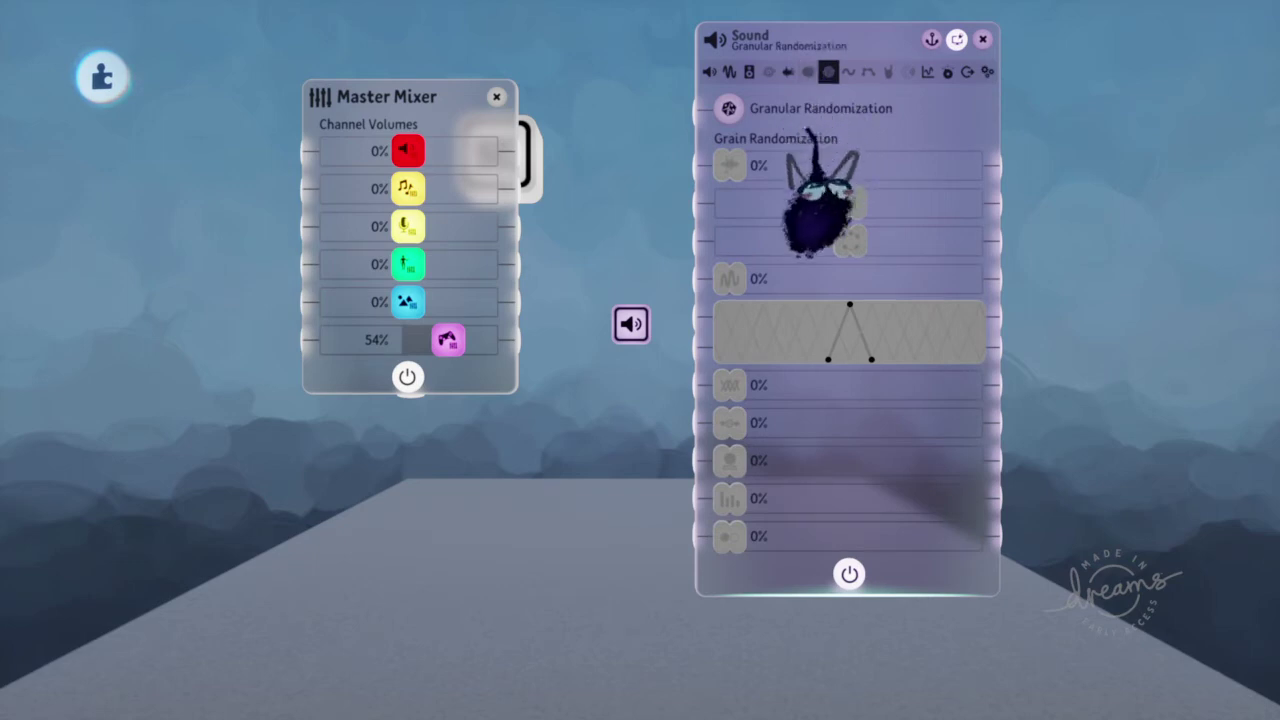
Review the recorded sound's granular synthesis, granular randomization, oscillator, filter, distortion, chorus and delay, and dynamics compressor settings.
click(808, 72)
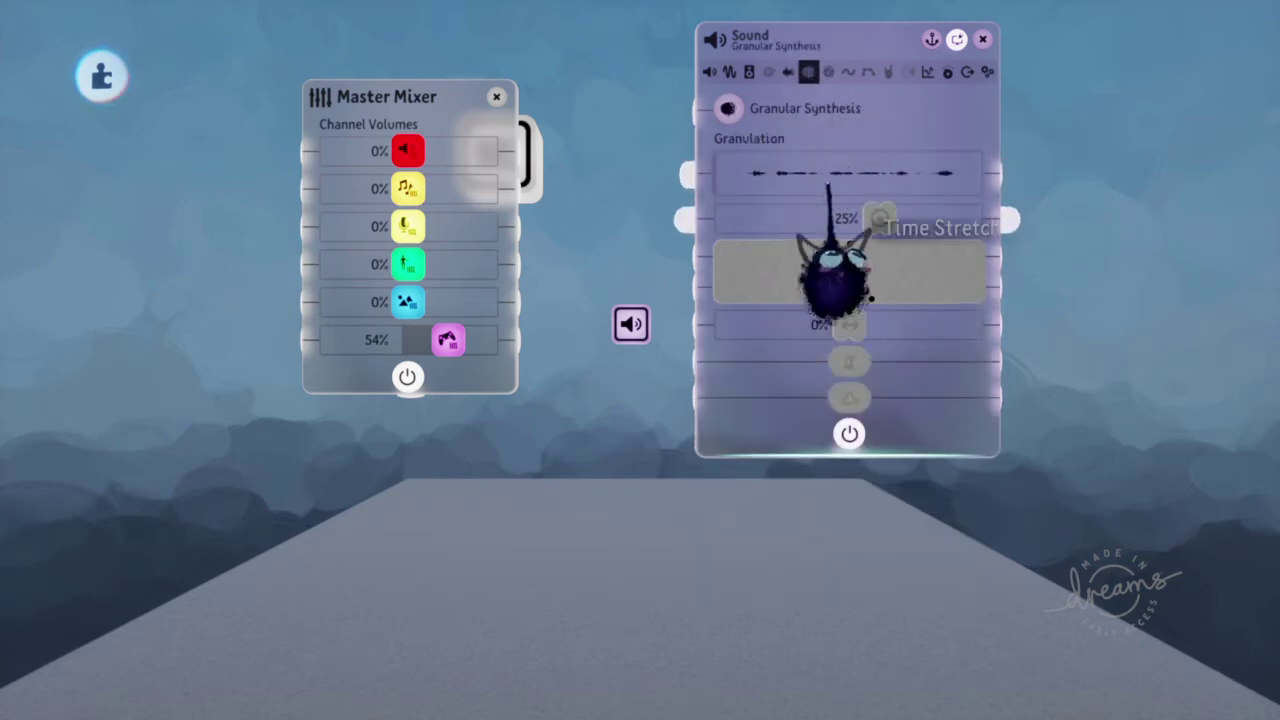
click(828, 72)
click(848, 72)
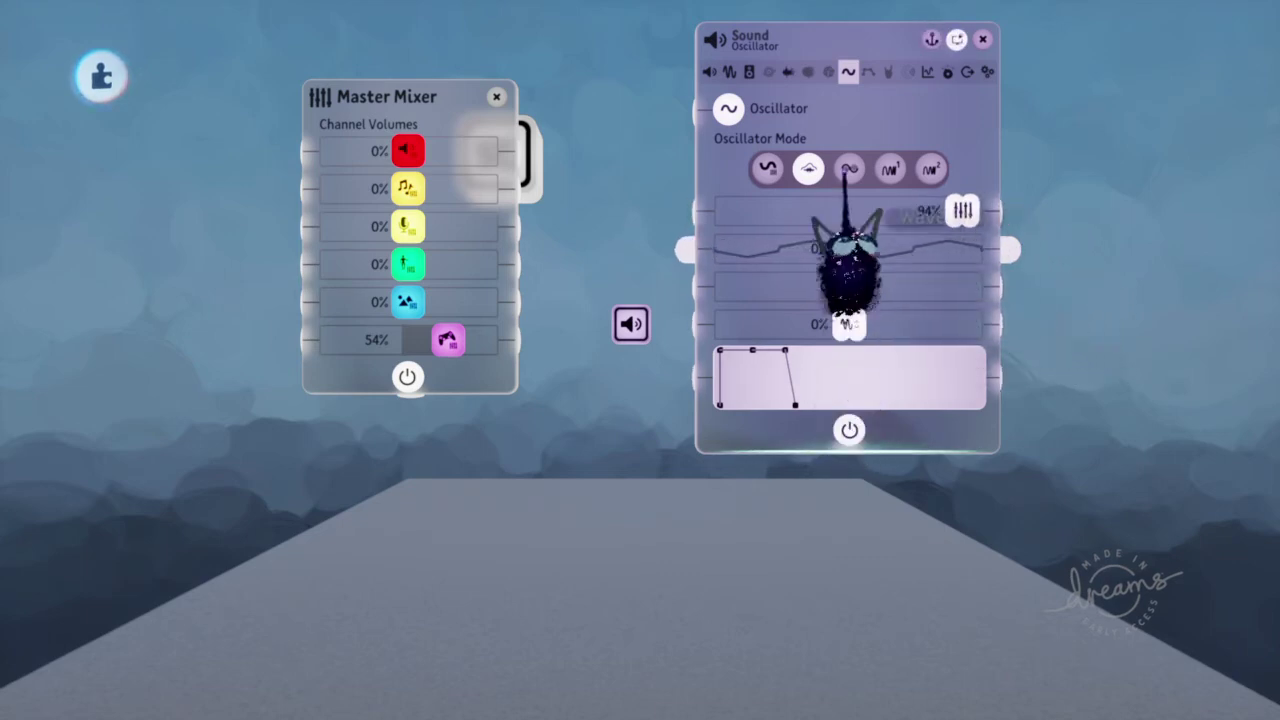
click(868, 72)
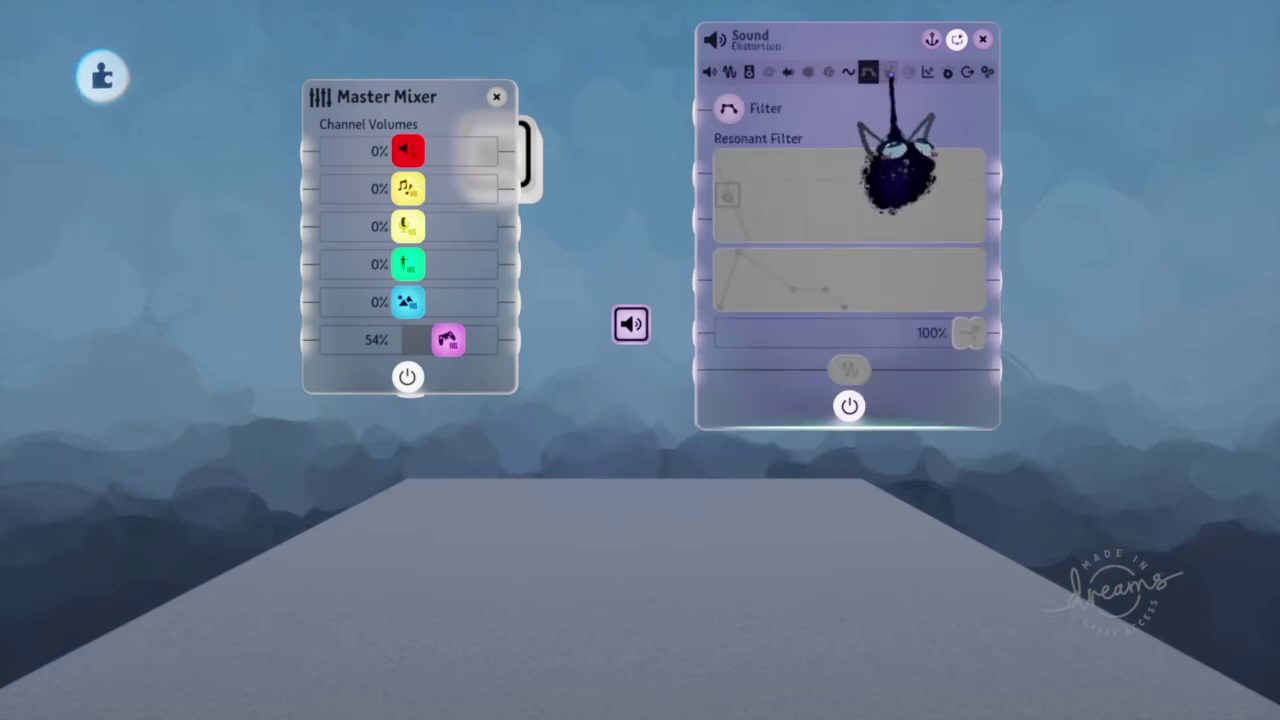
click(889, 73)
click(908, 73)
click(948, 73)
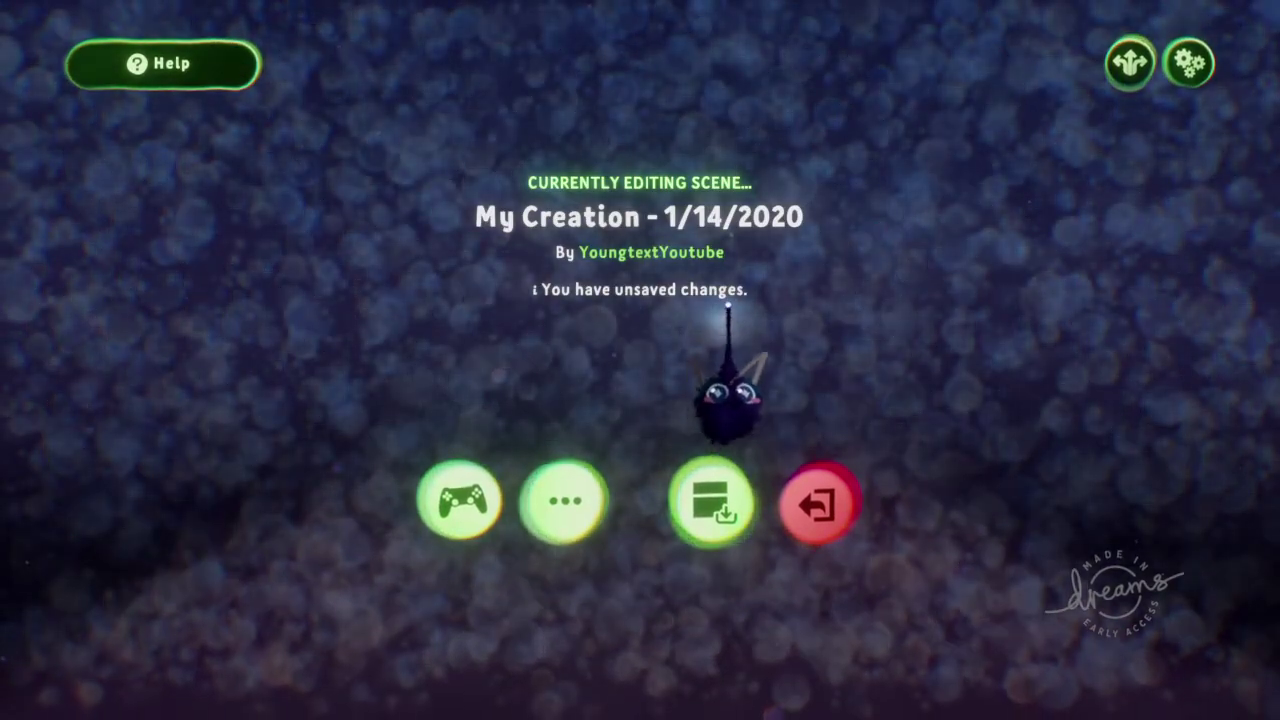
key(Escape)
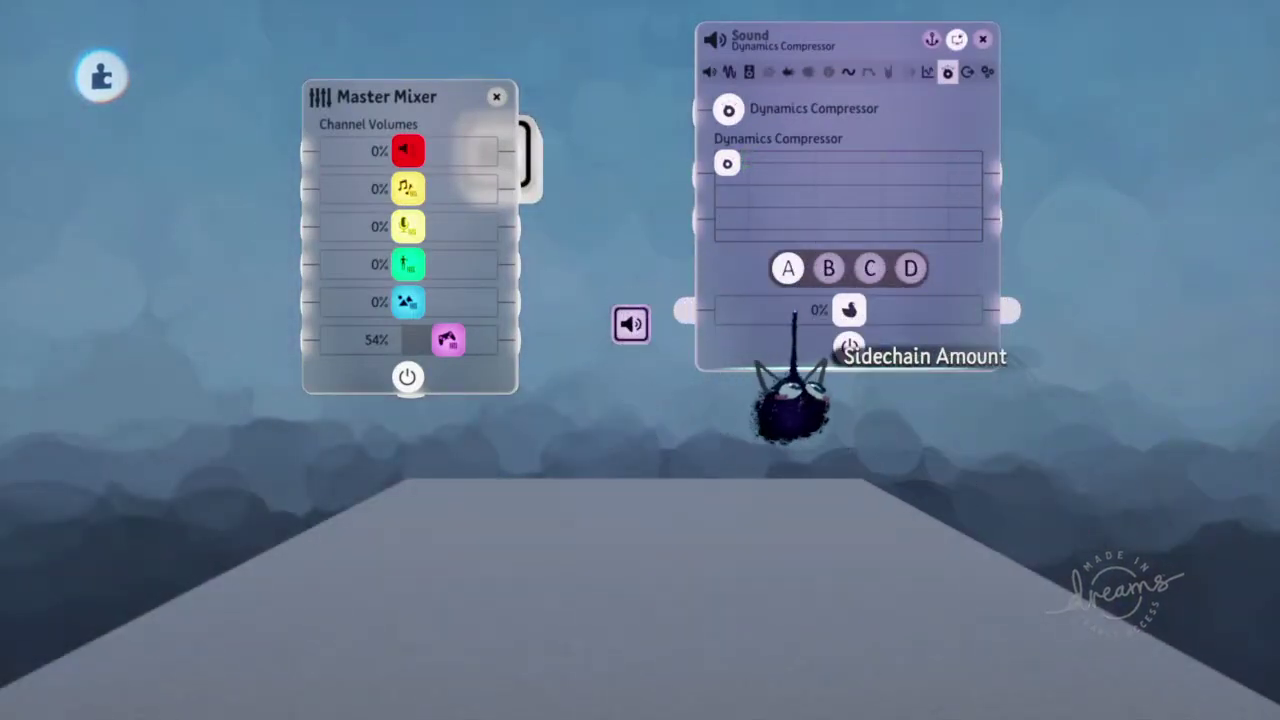
Move the sound's settings window lower and show its output and options pages.
drag(893, 235, 890, 318)
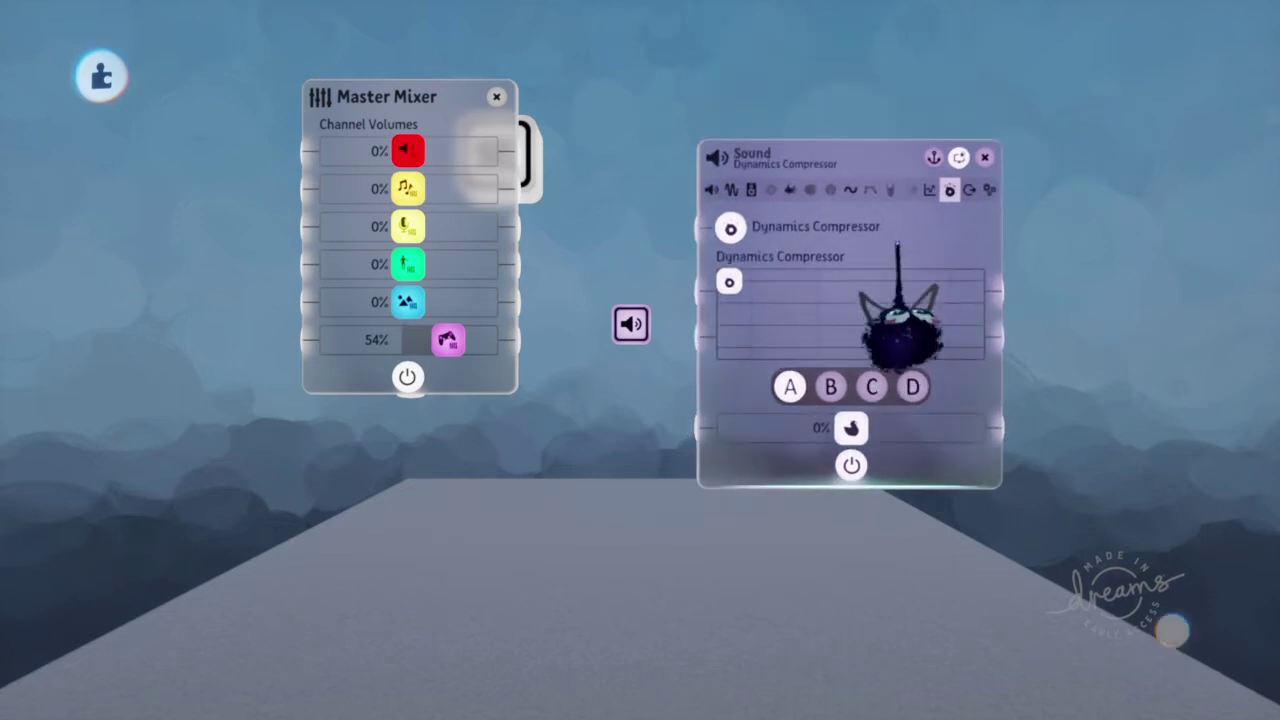
click(969, 190)
click(989, 190)
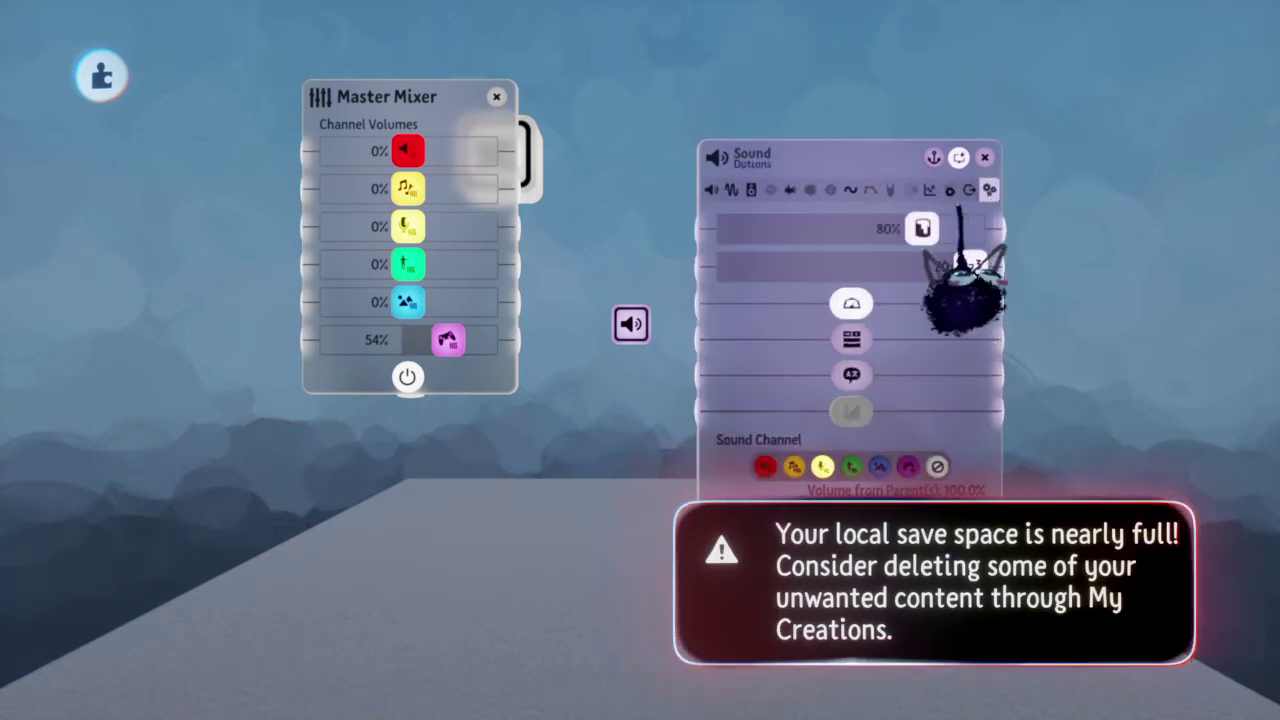
Go back through the sound's pages from oscillator and granular settings to panning and main sound settings, and return to options.
click(850, 190)
click(829, 191)
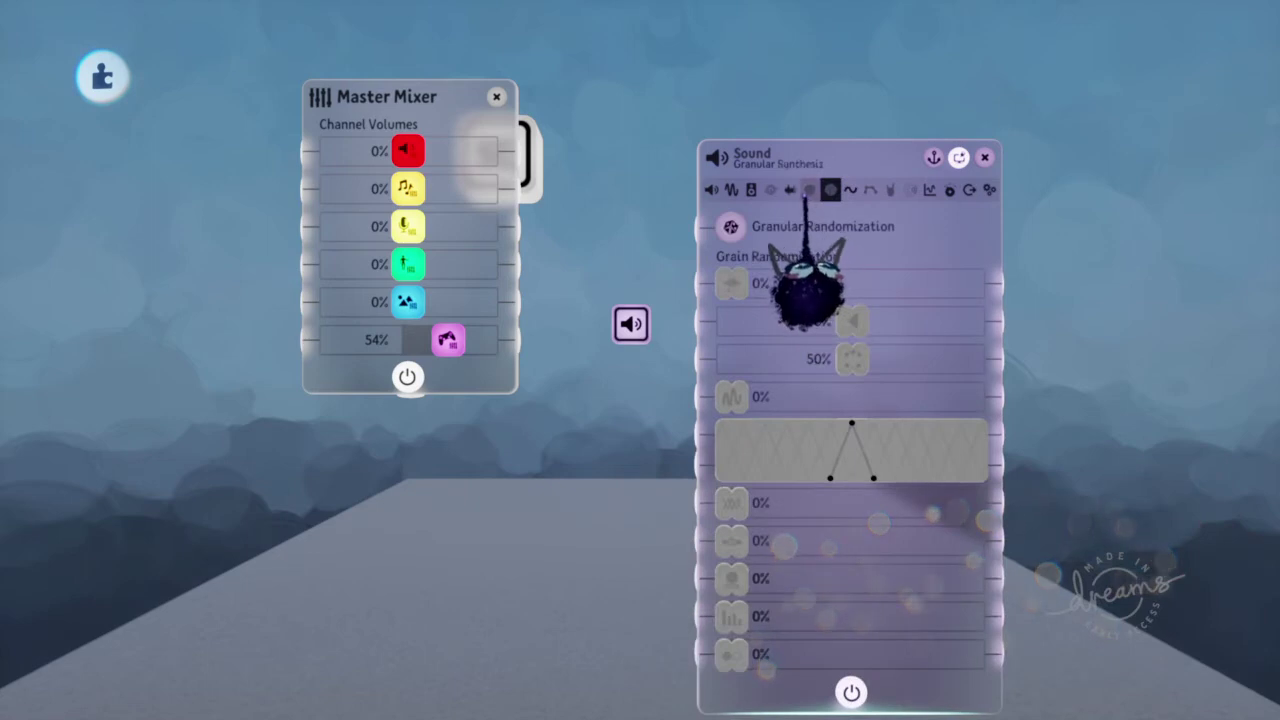
click(810, 189)
click(790, 189)
click(770, 189)
click(750, 189)
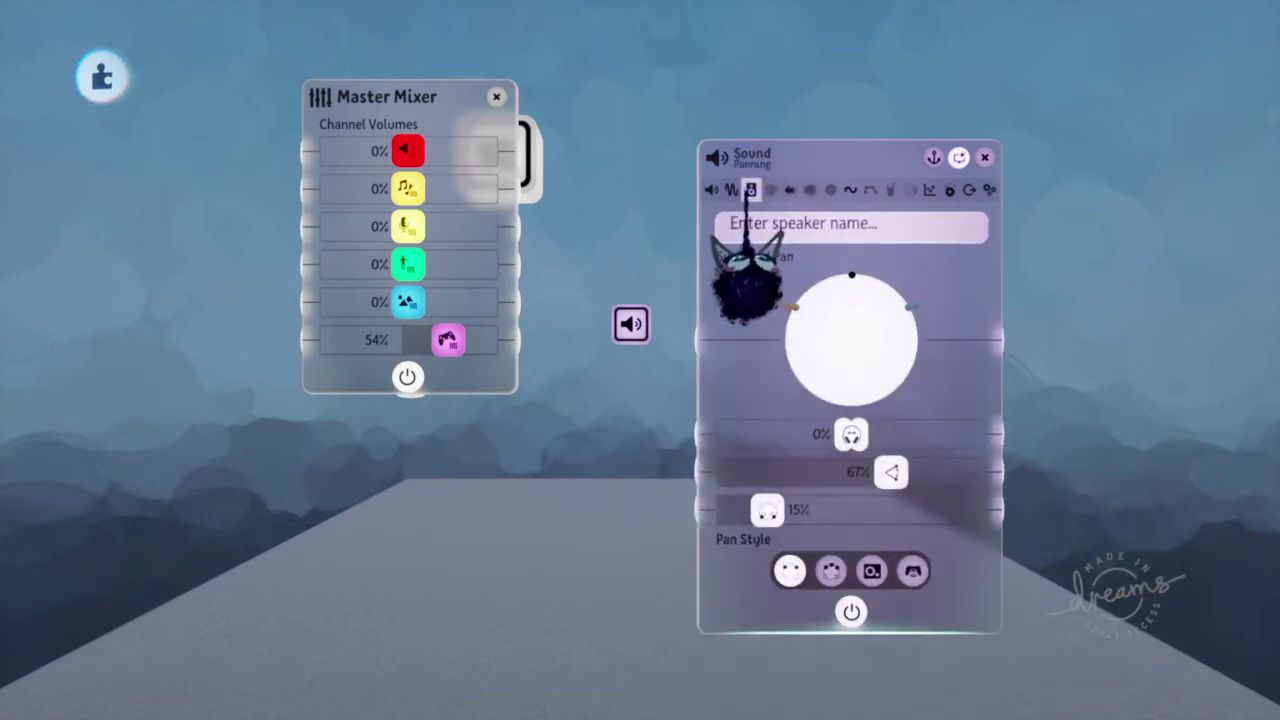
click(731, 189)
click(711, 189)
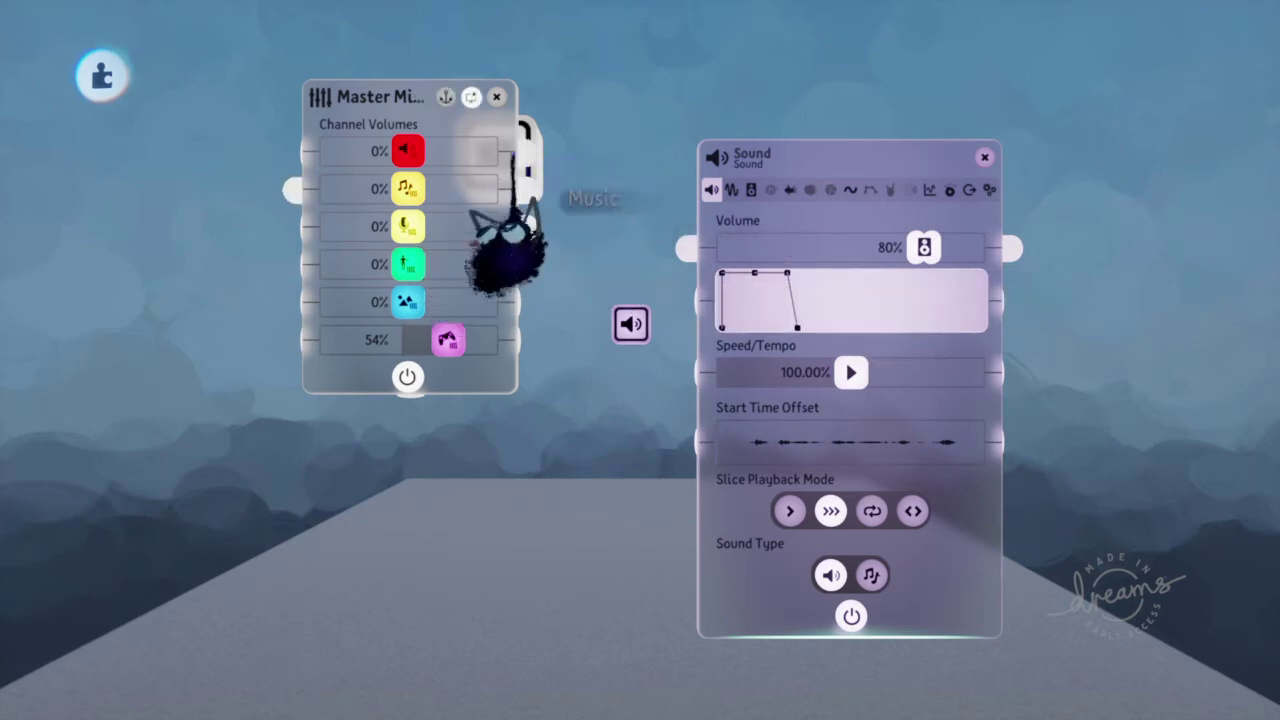
click(988, 189)
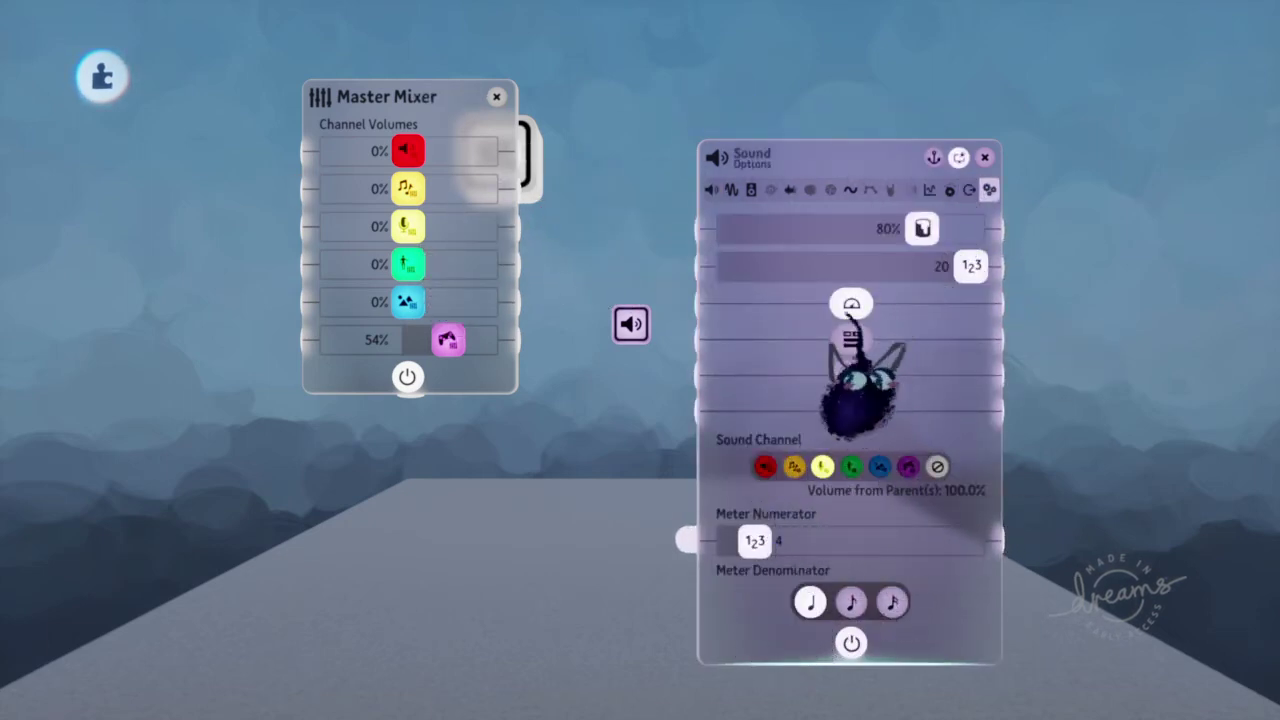
Open the recorded sound's canvas in sound mode, choose the musical-note sound type and switch the canvas to its note view.
click(629, 317)
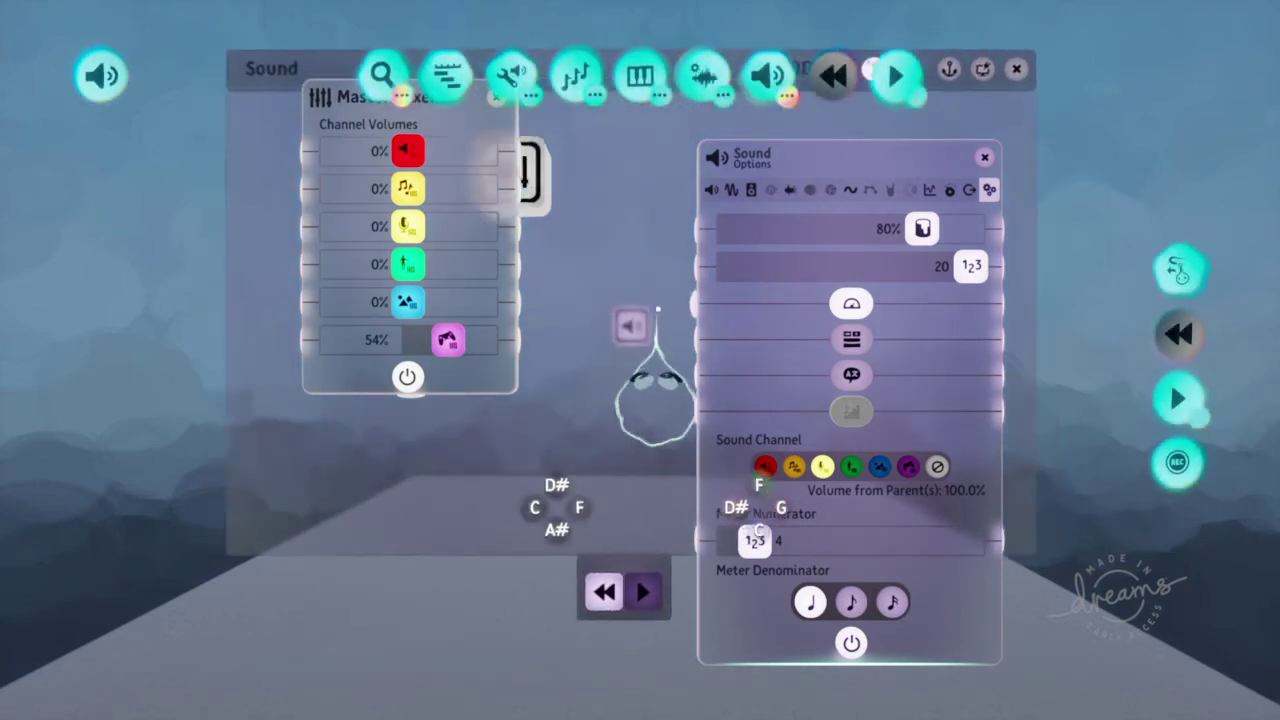
click(598, 226)
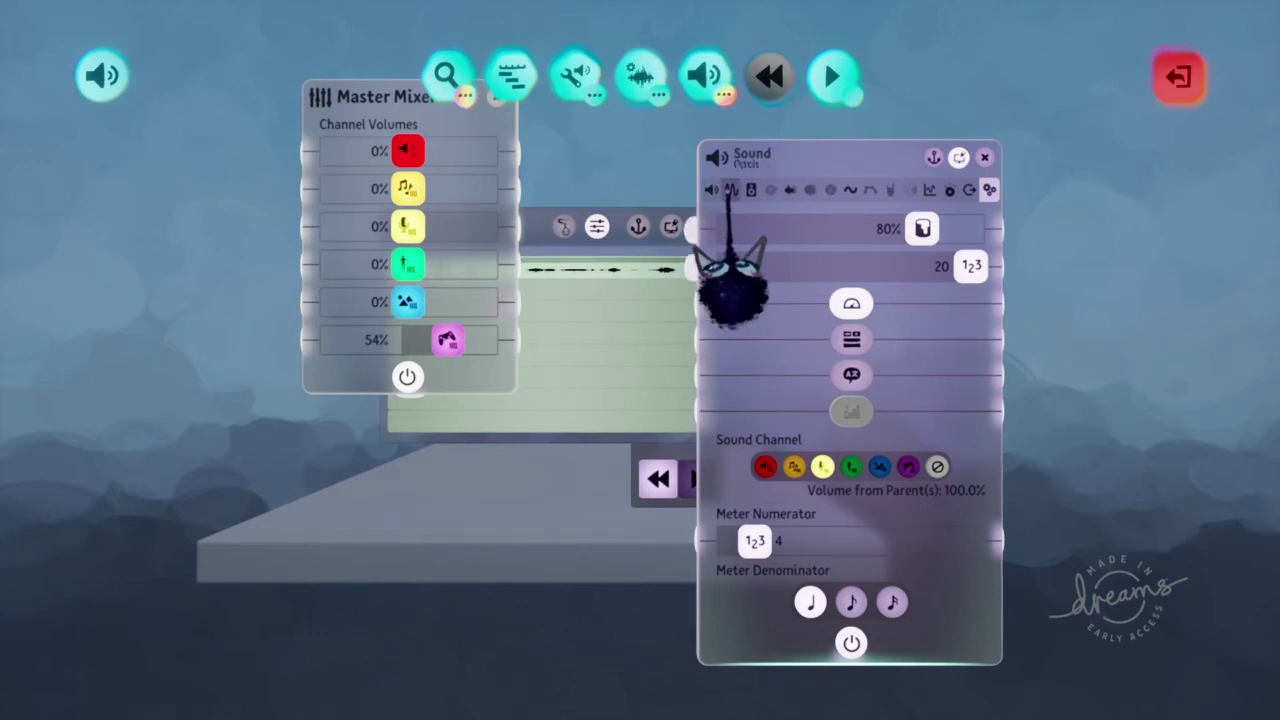
click(712, 190)
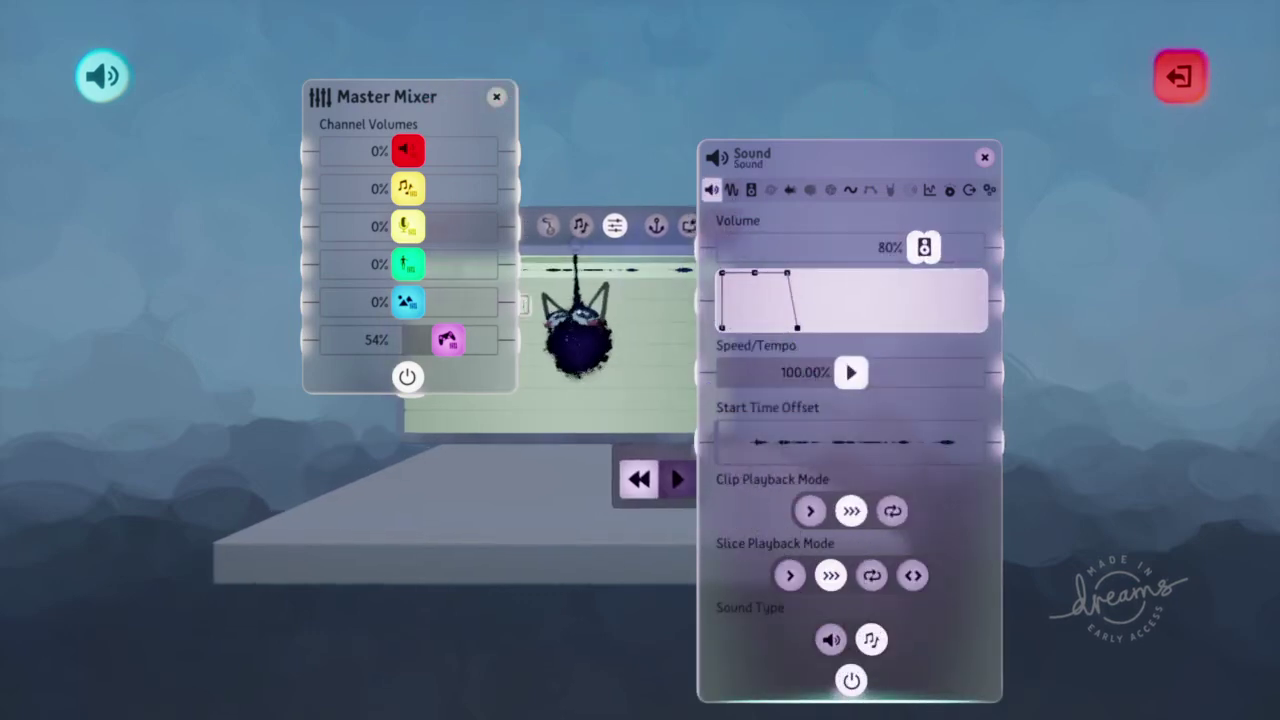
click(591, 226)
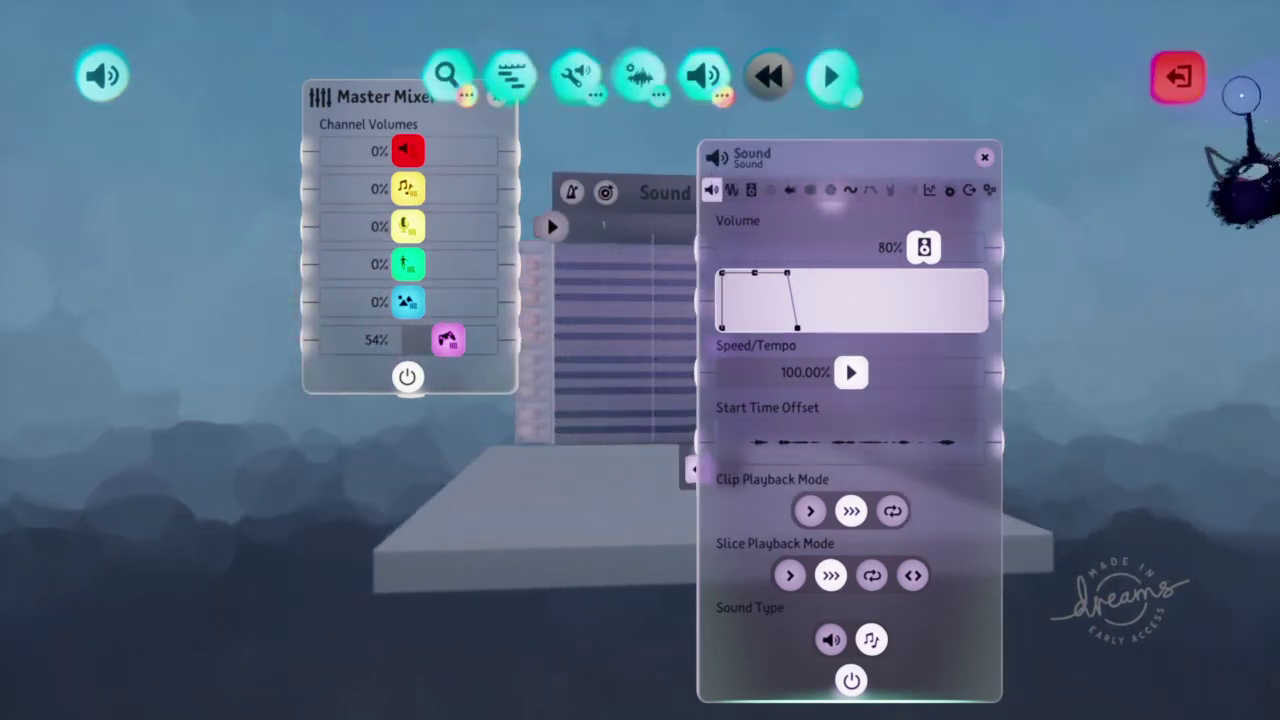
Exit sound mode, place a signal generator gadget near the sound's note canvas and wire its output to the canvas.
click(1178, 76)
click(640, 76)
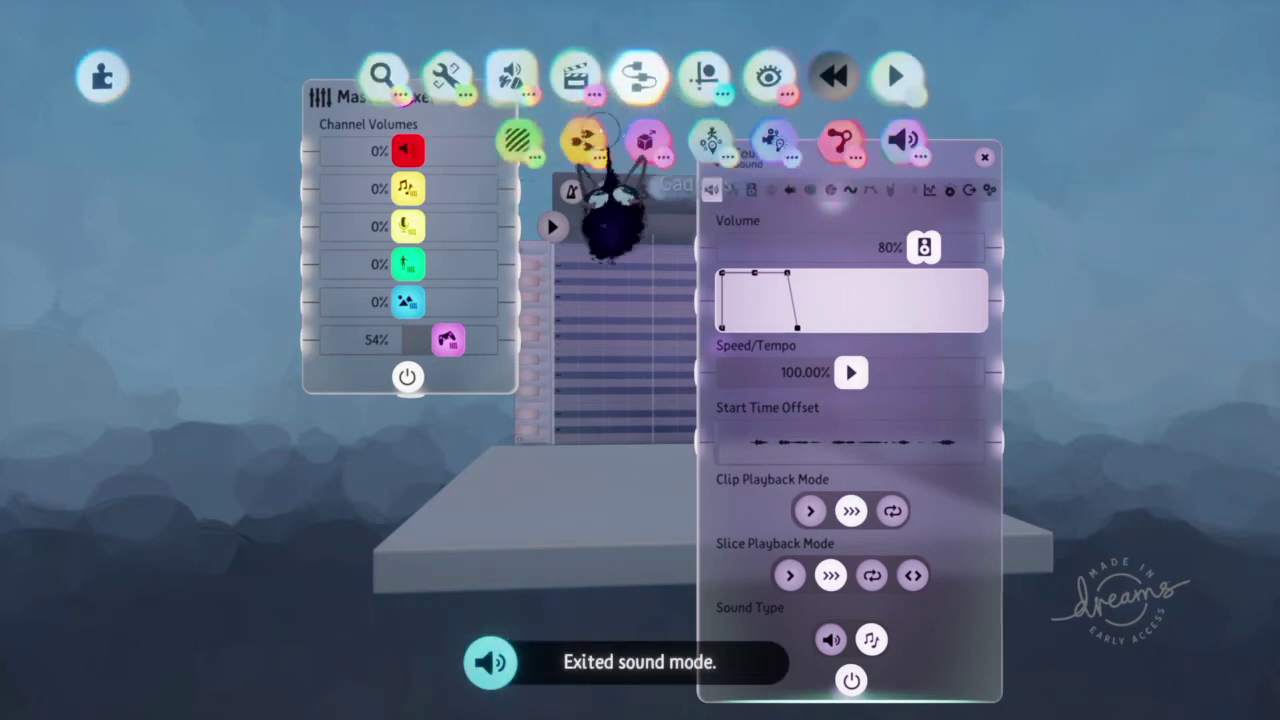
click(517, 140)
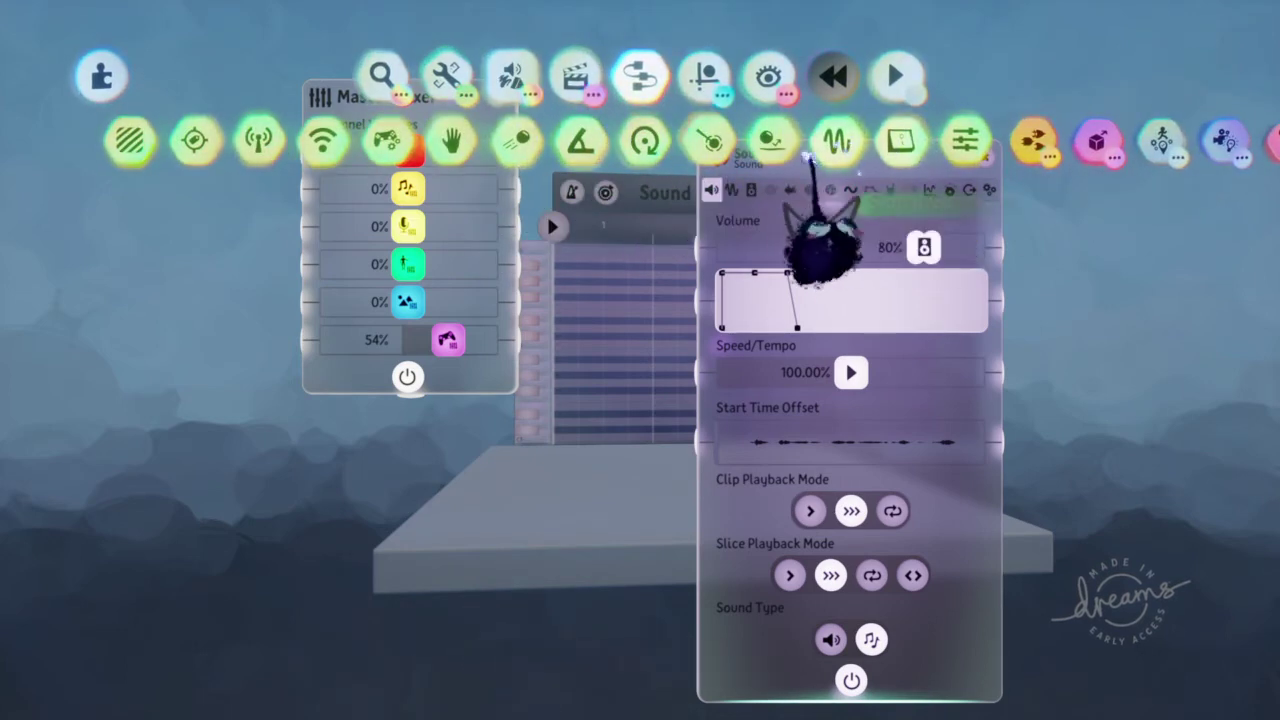
click(836, 140)
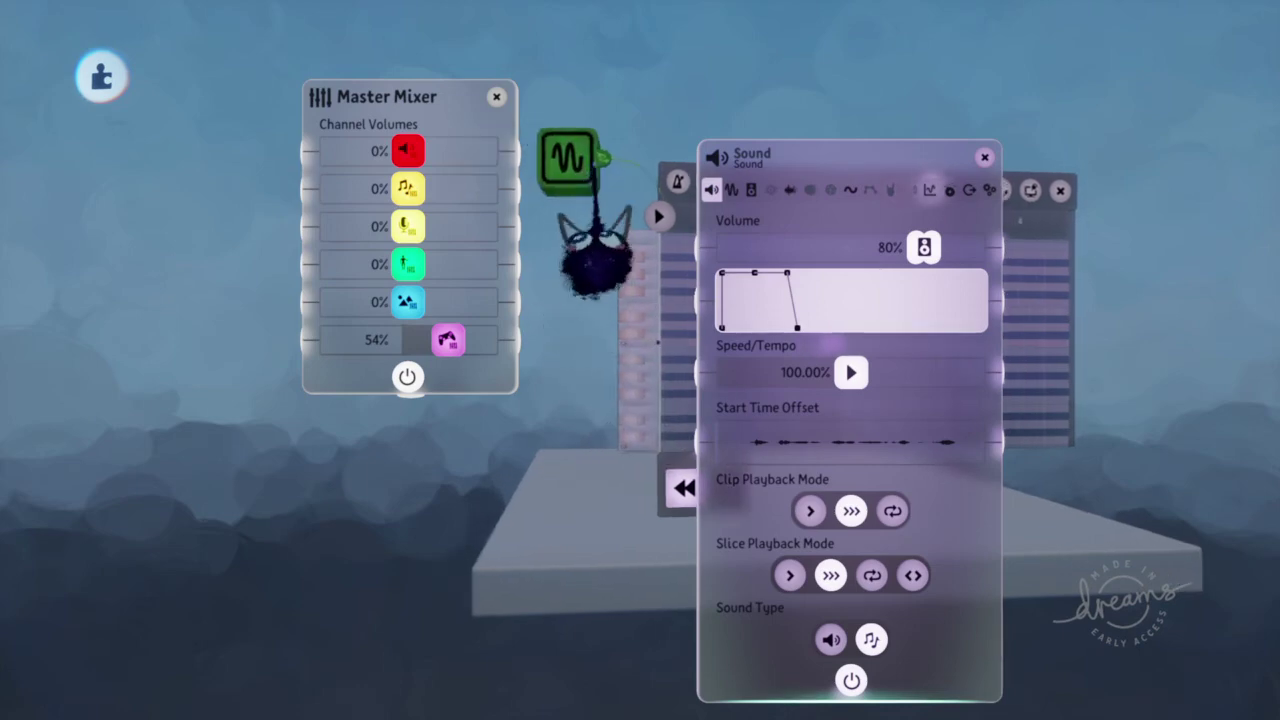
click(633, 182)
Play the scene to test the wired sound, and rewind it.
click(894, 76)
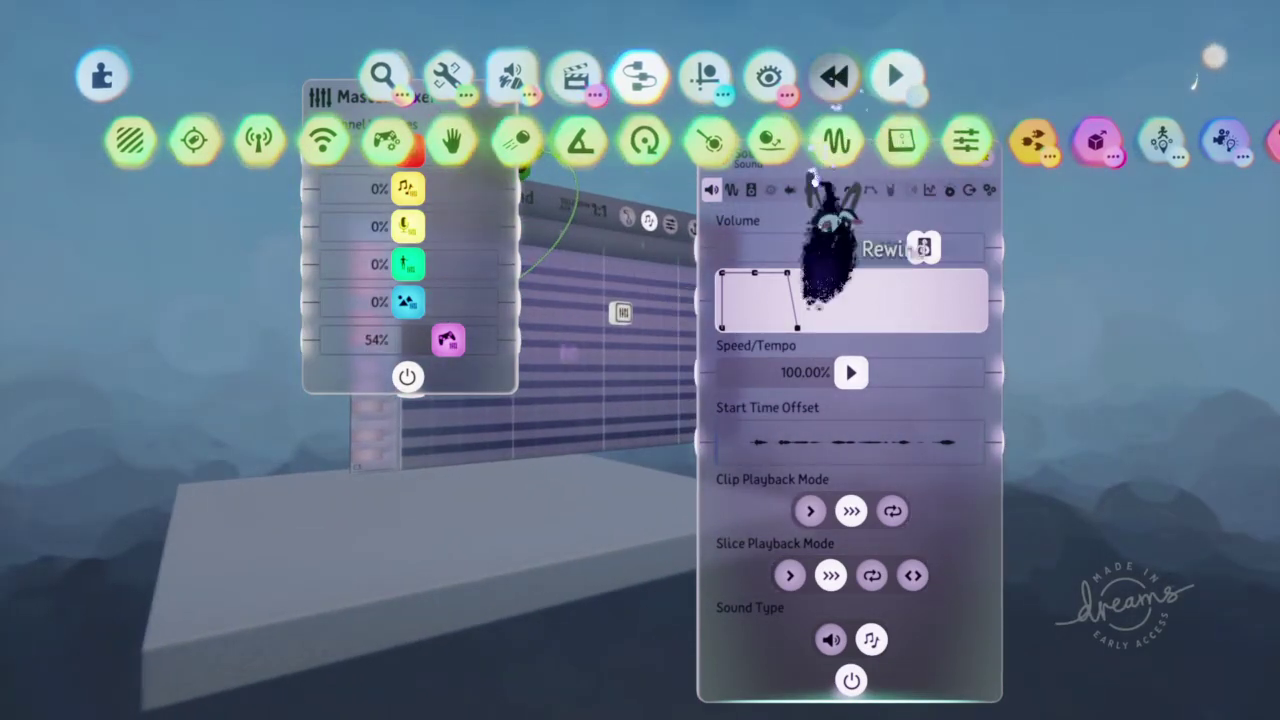
click(833, 76)
key(Escape)
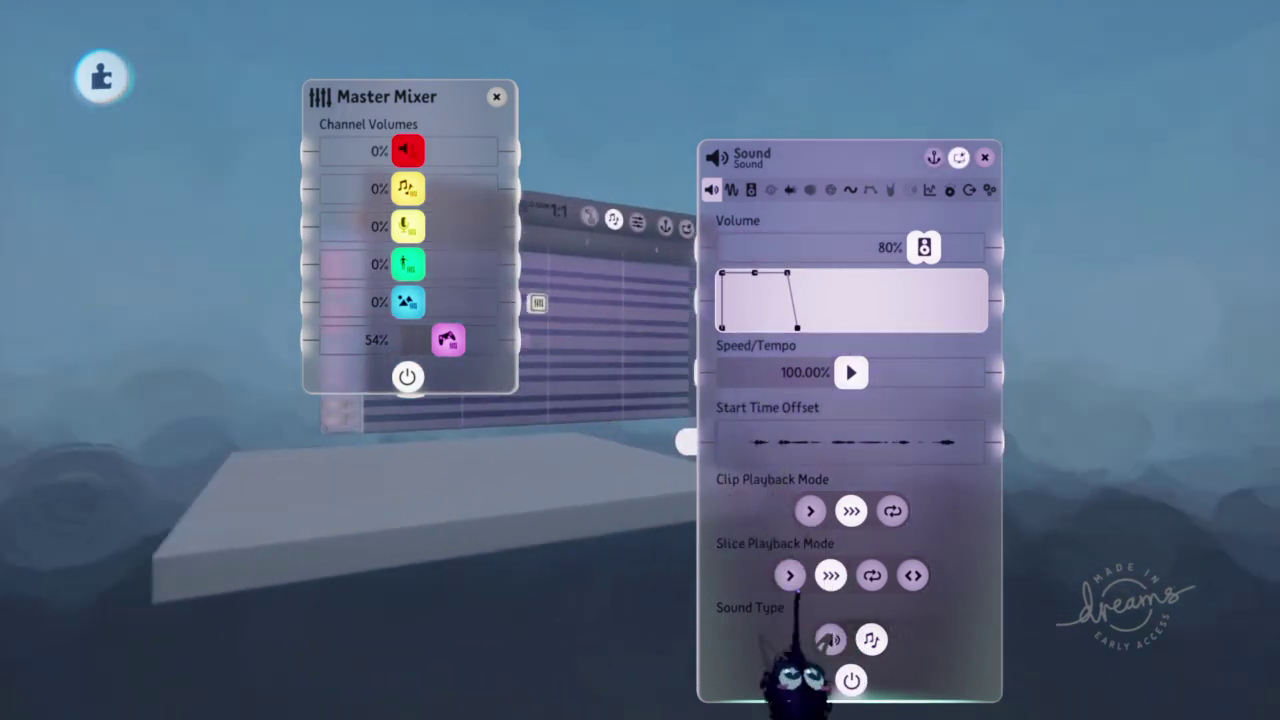
Set the sound's clip and slice playback modes to the single-arrow option, repositioning the settings window as needed.
drag(840, 612, 835, 462)
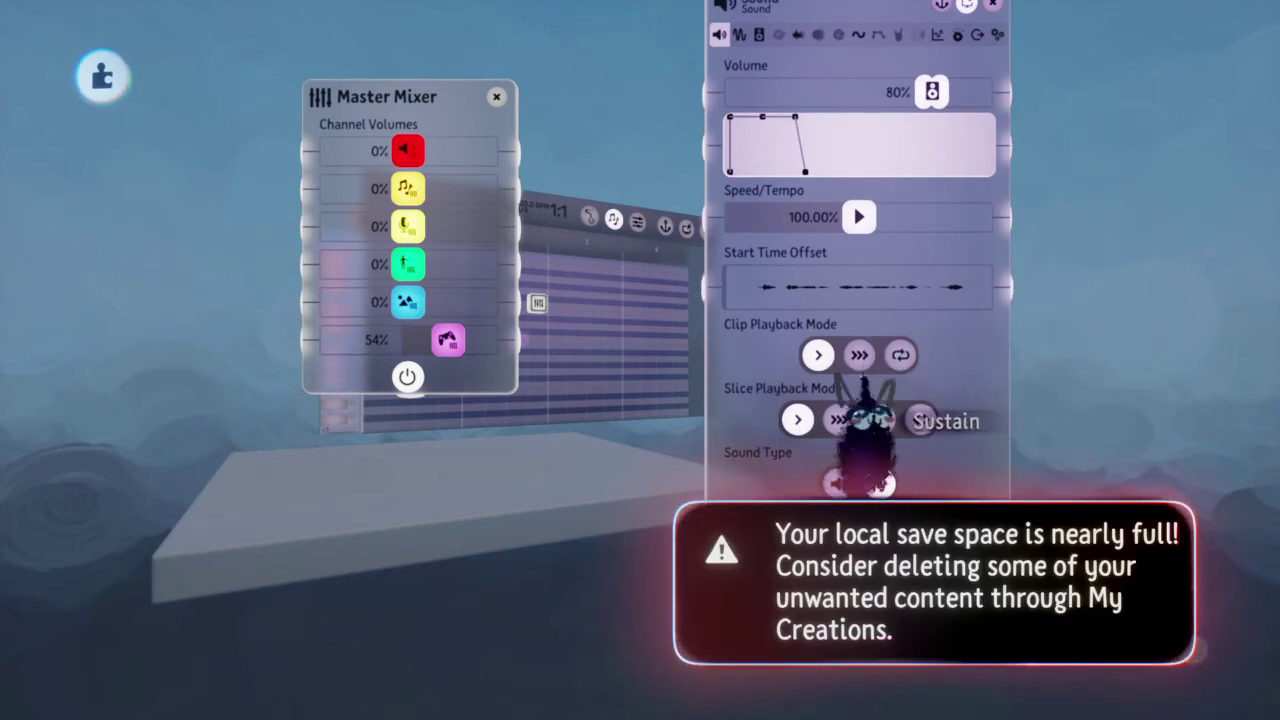
drag(880, 455, 843, 484)
drag(876, 262, 882, 393)
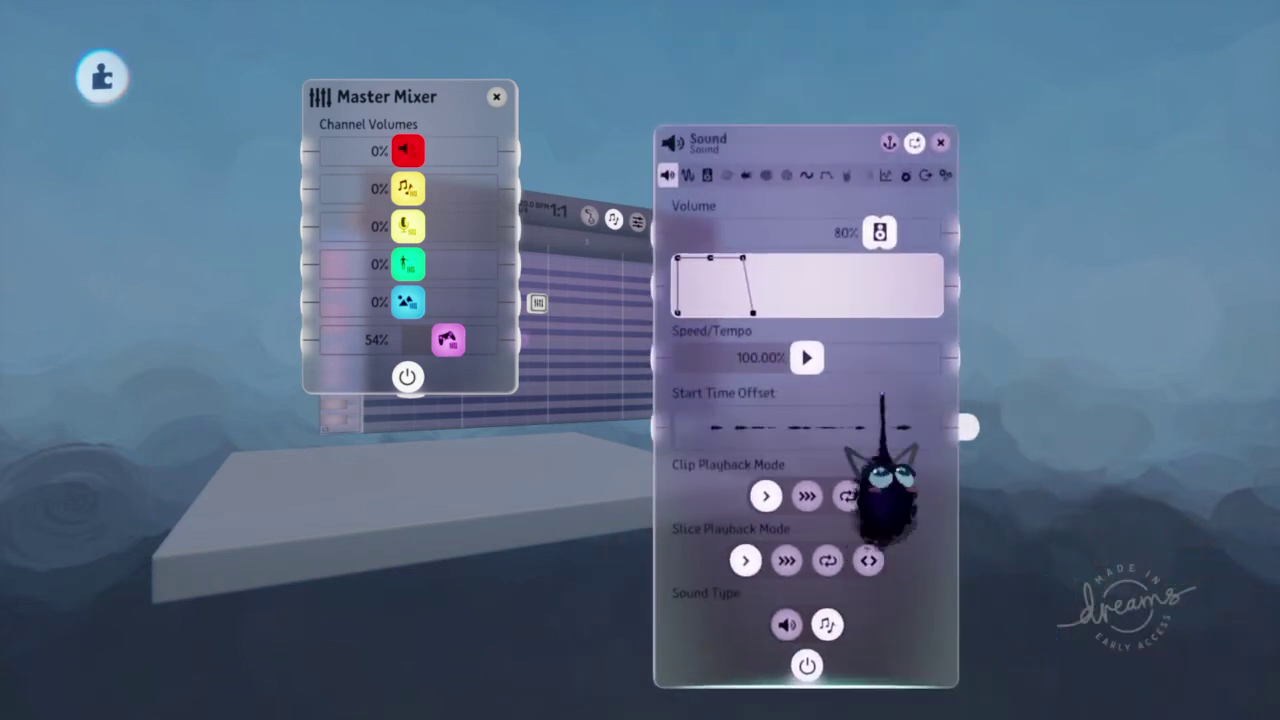
Exit the edited scene without saving and return to My Creations.
key(Escape)
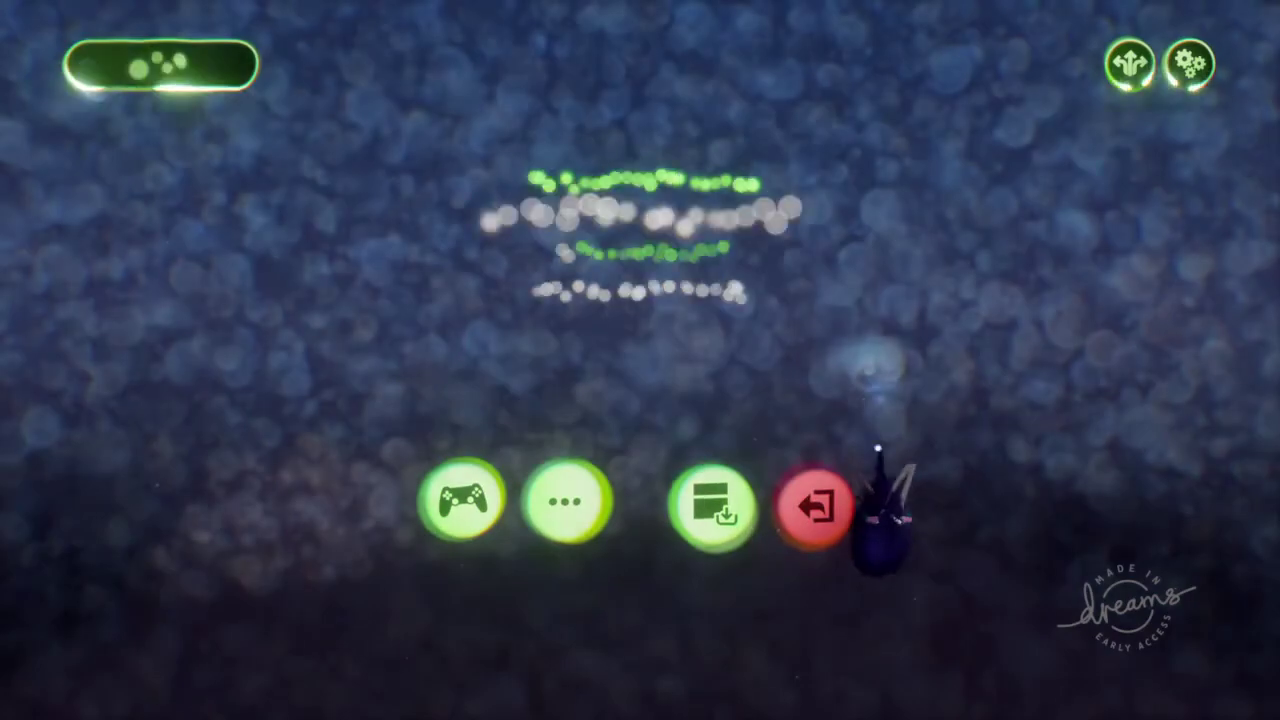
click(824, 490)
click(400, 438)
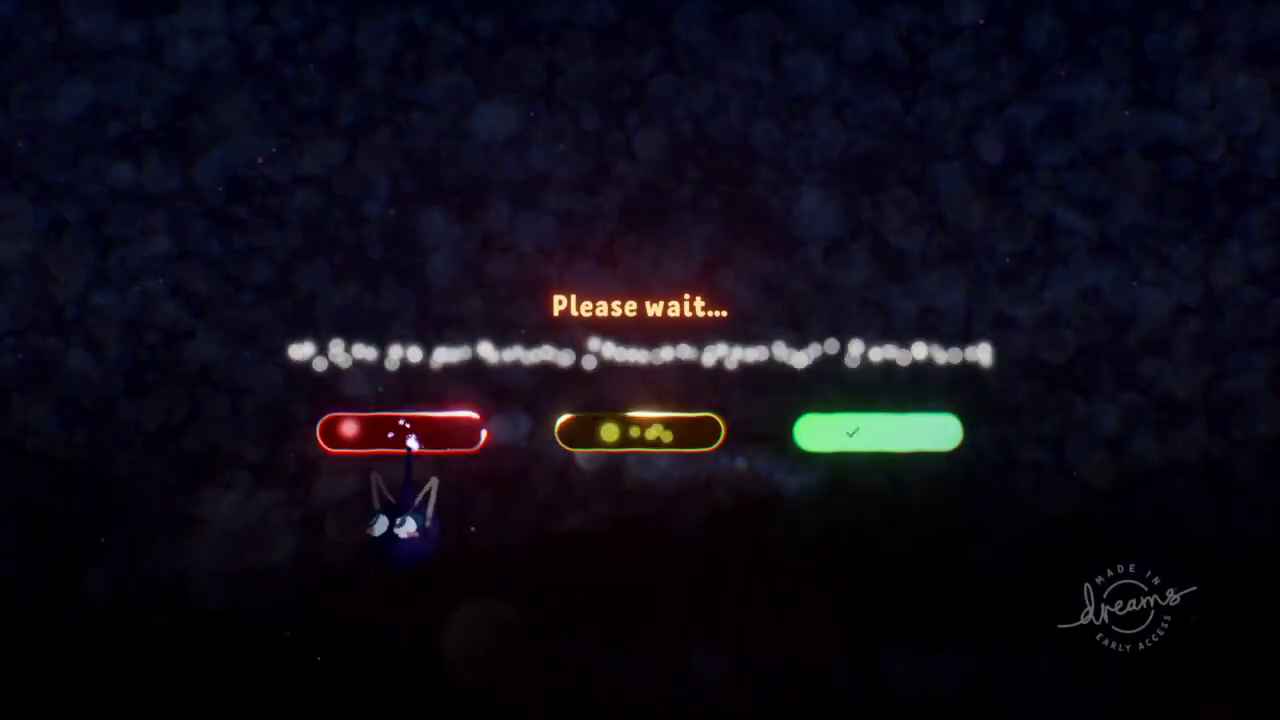
key(Escape)
key(Escape)
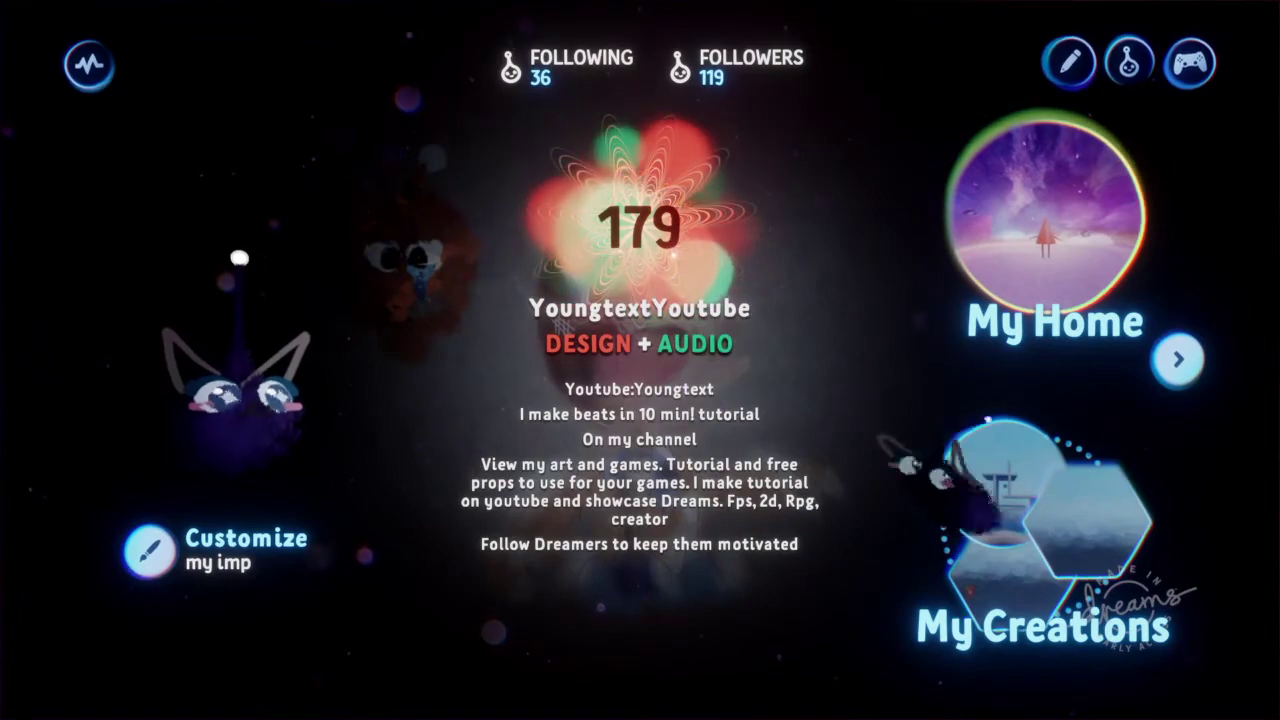
Open the Grinding creation, play it, and exit back to its cover page.
click(930, 465)
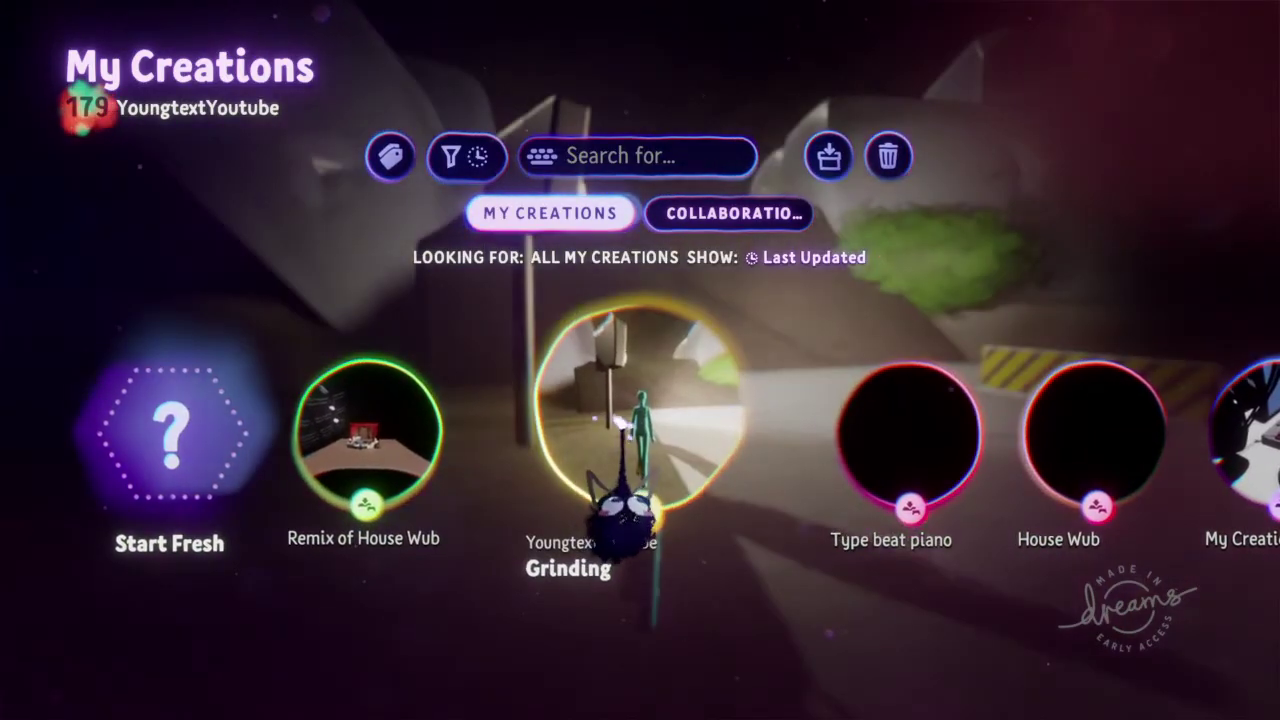
click(590, 430)
click(478, 585)
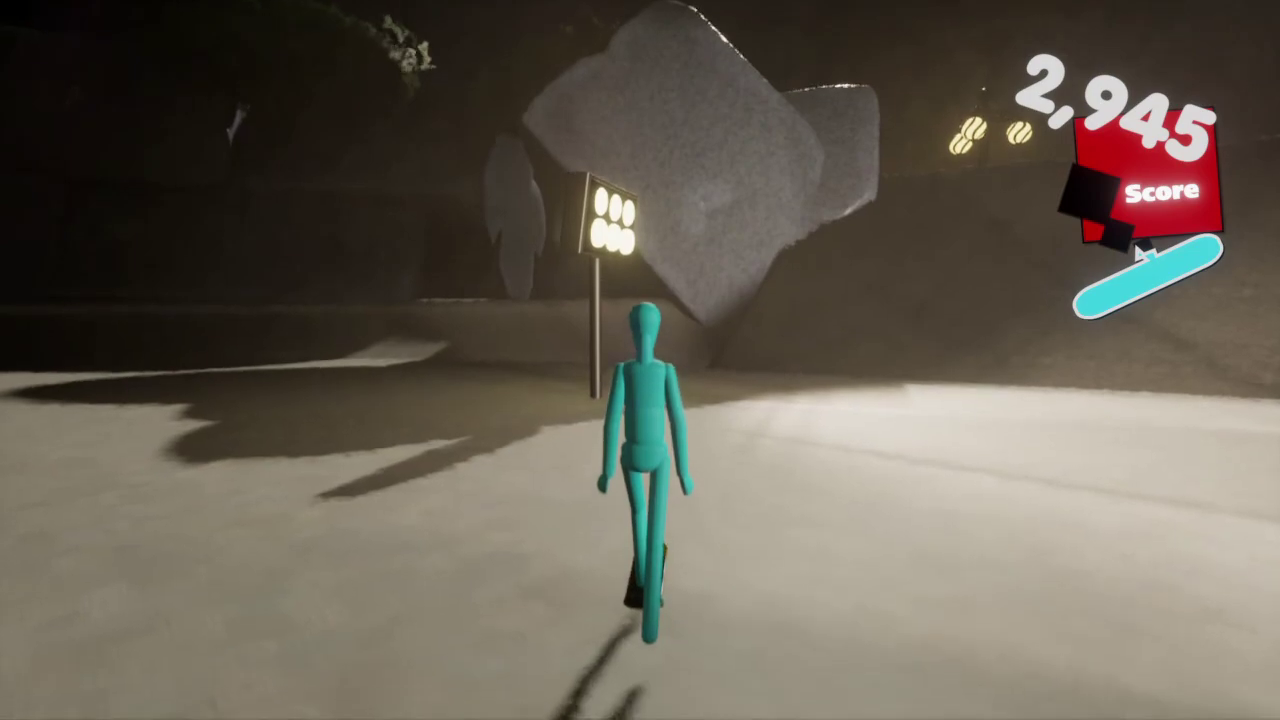
key(Escape)
click(818, 505)
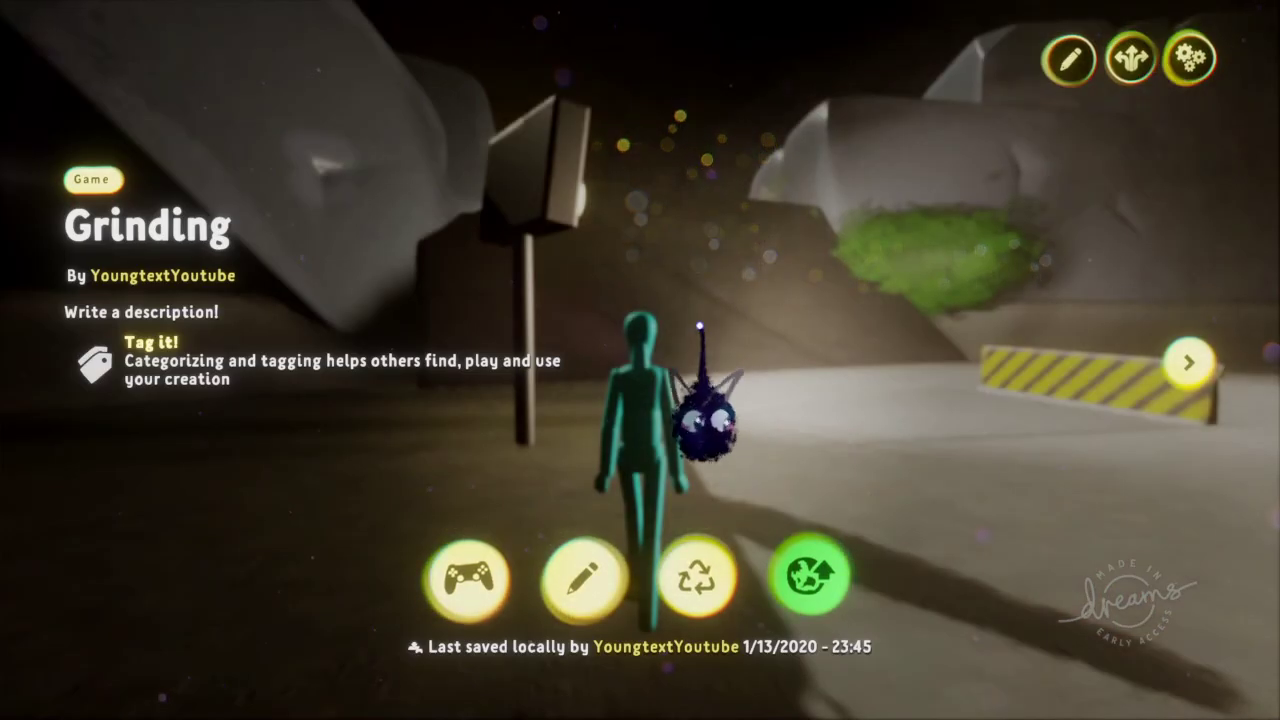